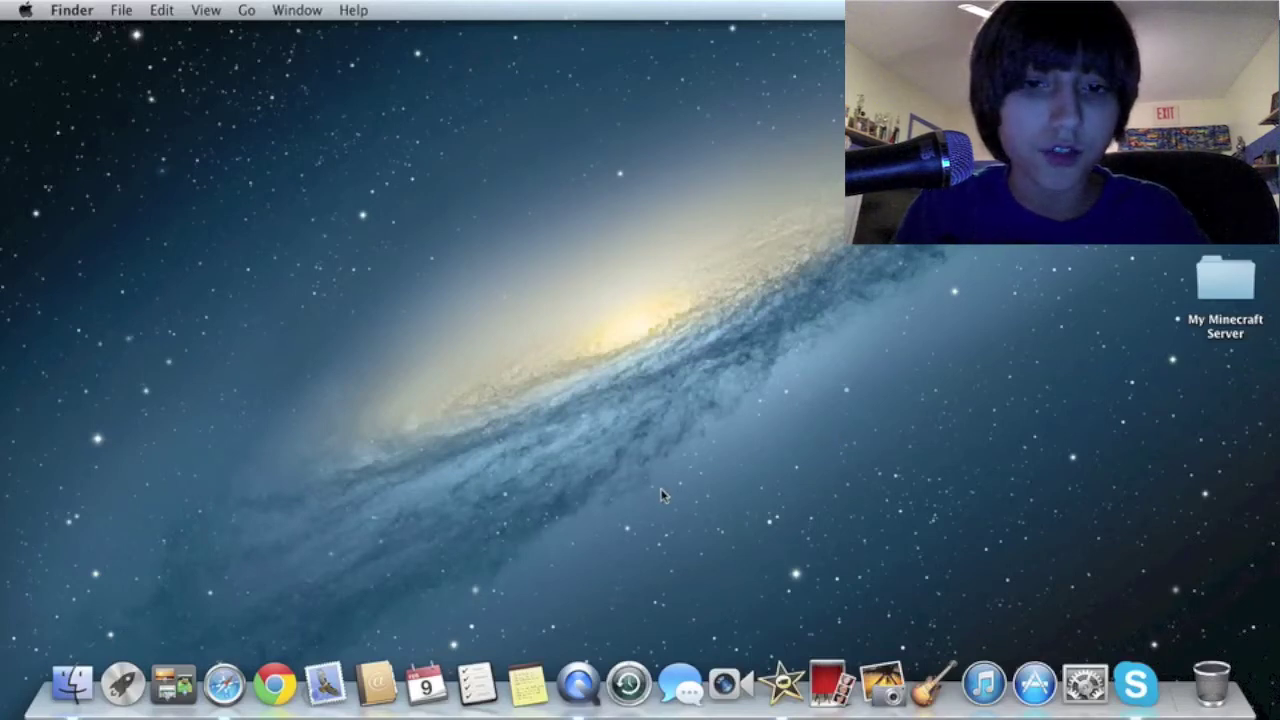
# - Launch QuickTime Player and iMovie's webcam capture, visit the empty desktop, then return to iMovie
pyautogui.click(578, 684)
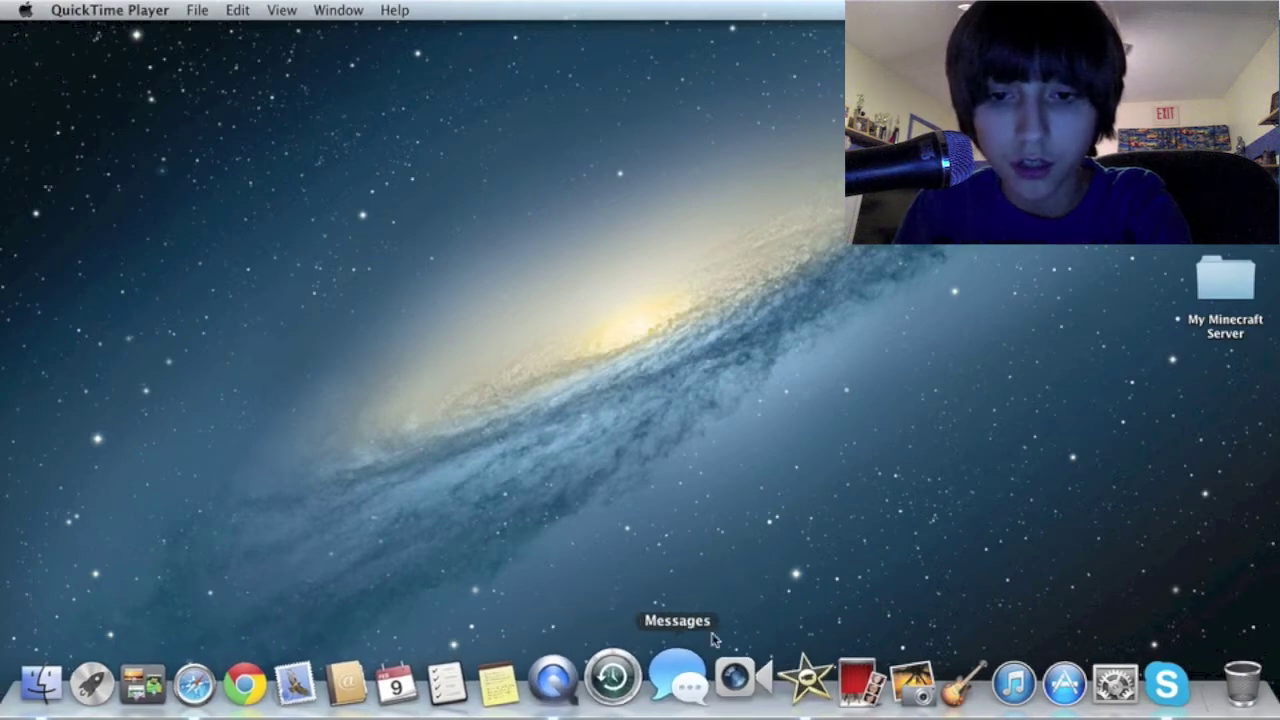
pyautogui.click(790, 670)
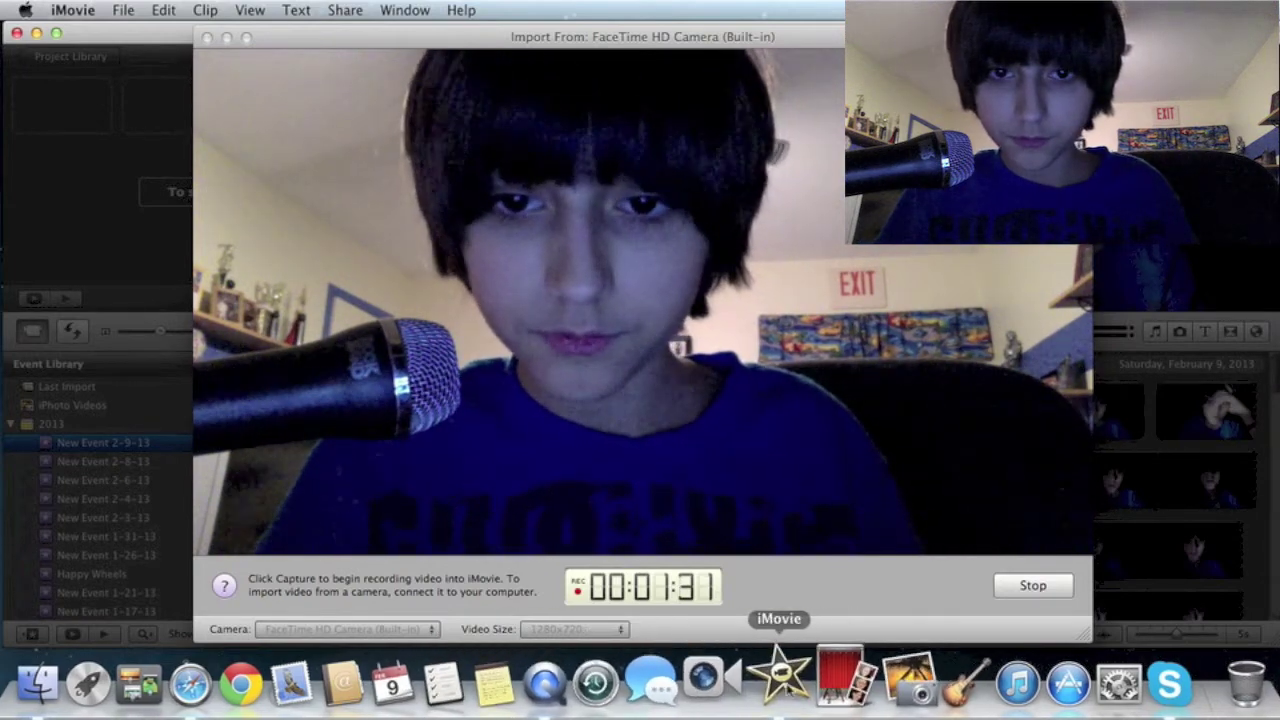
pyautogui.hotkey('ctrl', 'Up')
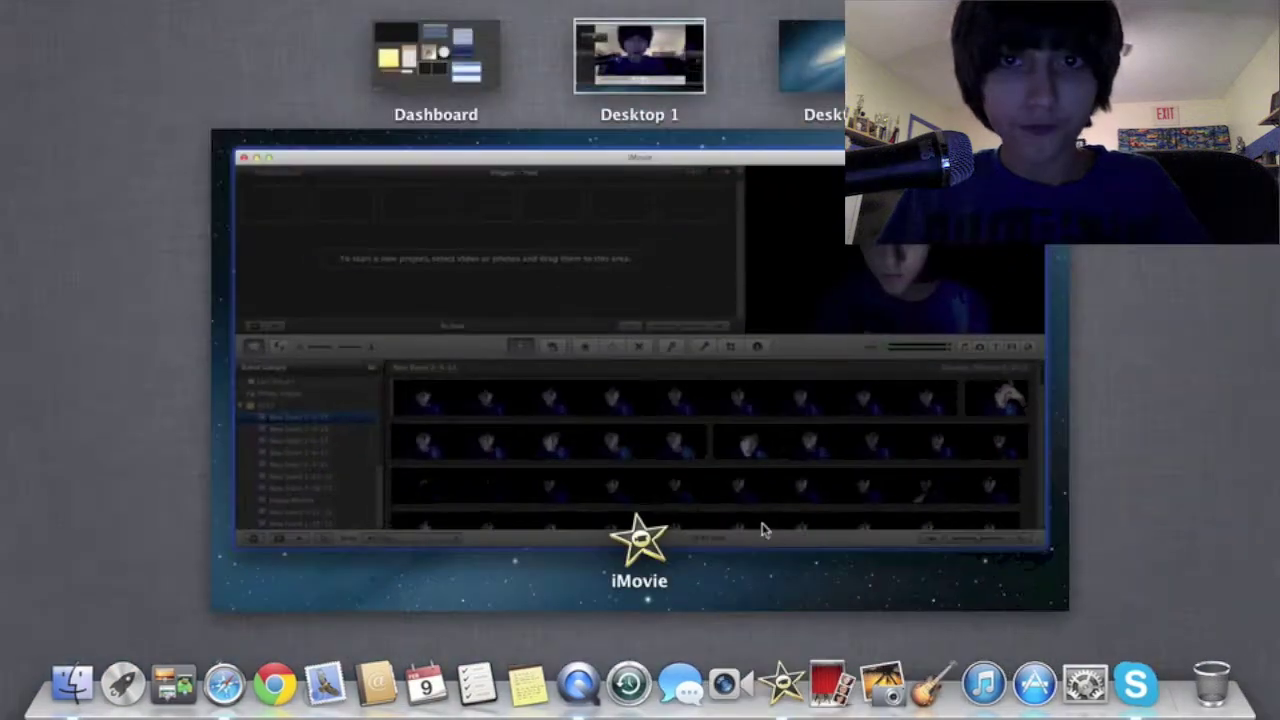
pyautogui.press('super+h')
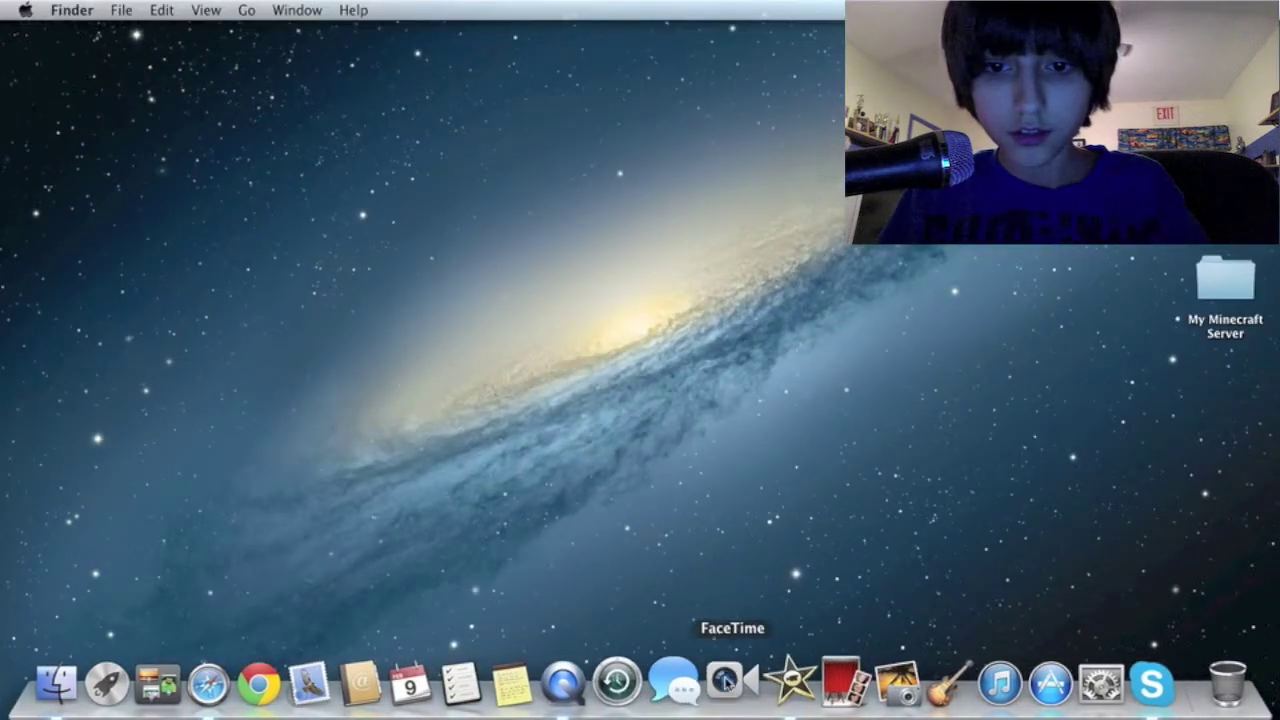
pyautogui.click(775, 678)
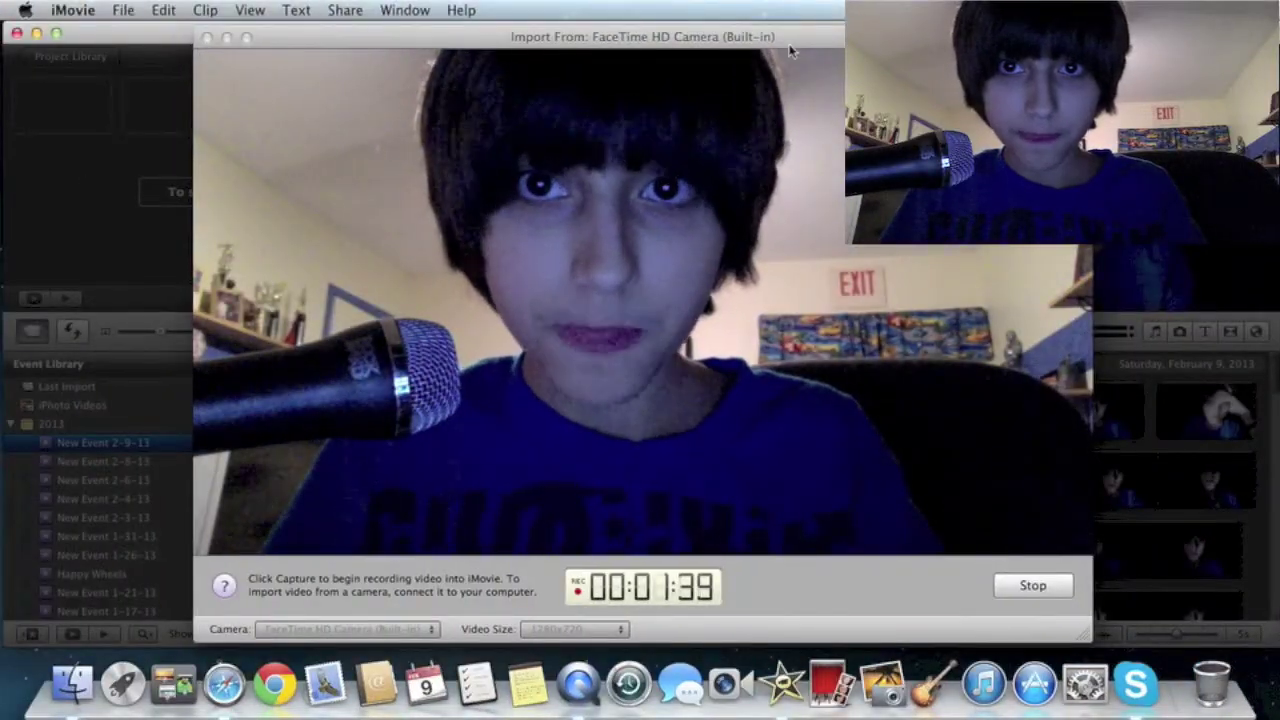
# - Move the FaceTime camera import window down and make QuickTime Player the active app
pyautogui.moveTo(802, 36); pyautogui.dragTo(920, 481)
pyautogui.click(205, 10)
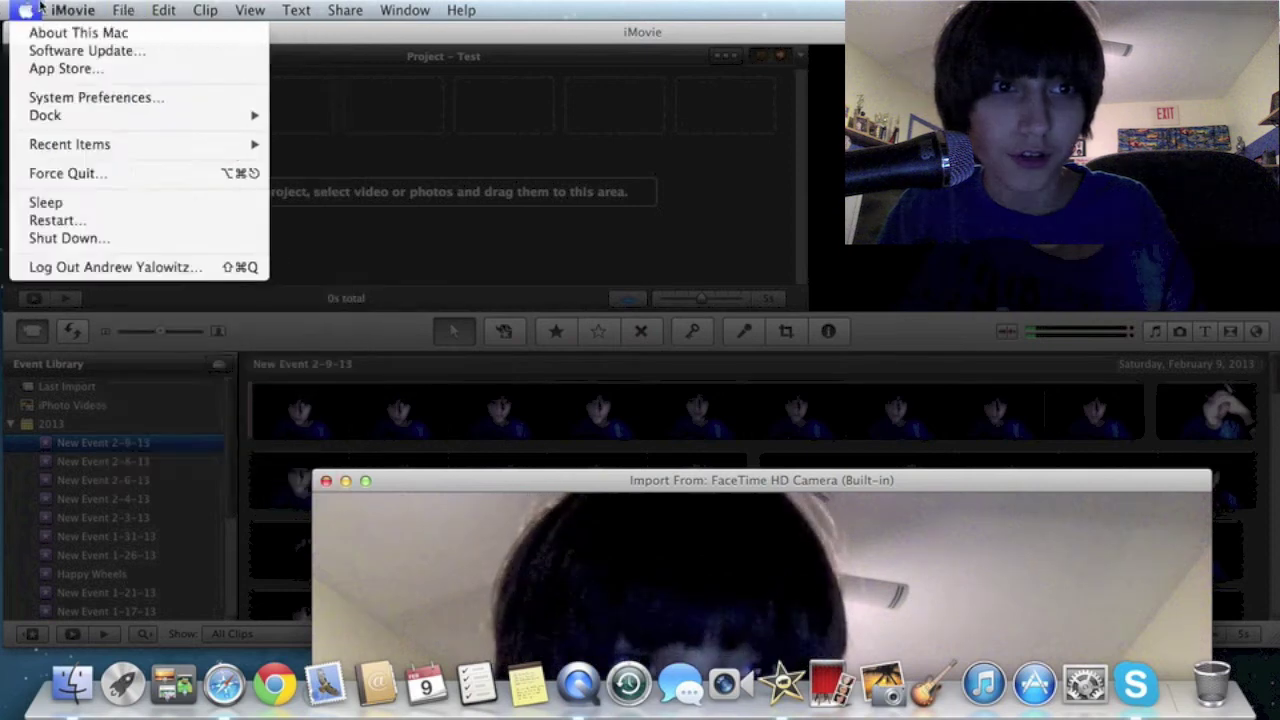
pyautogui.moveTo(75, 17)
pyautogui.click(150, 156)
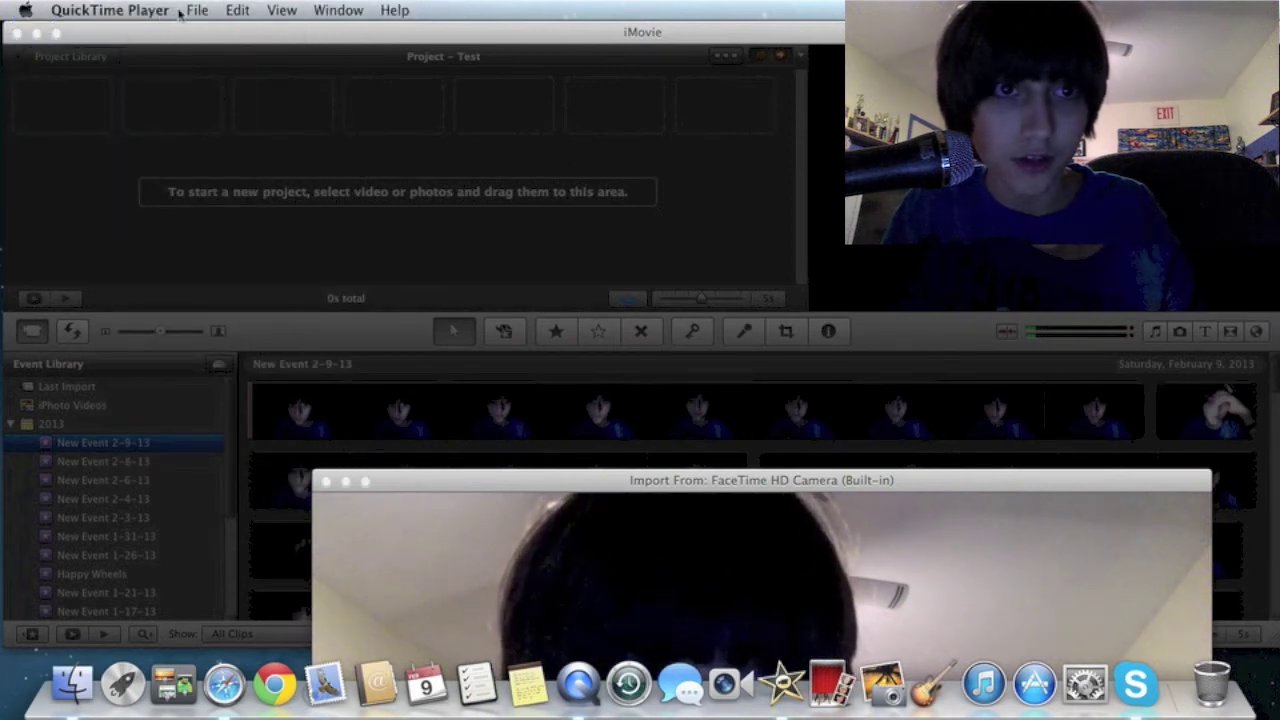
# - Return to iMovie and browse its menu bar, ending on the iMovie application menu
pyautogui.click(258, 98)
pyautogui.click(128, 12)
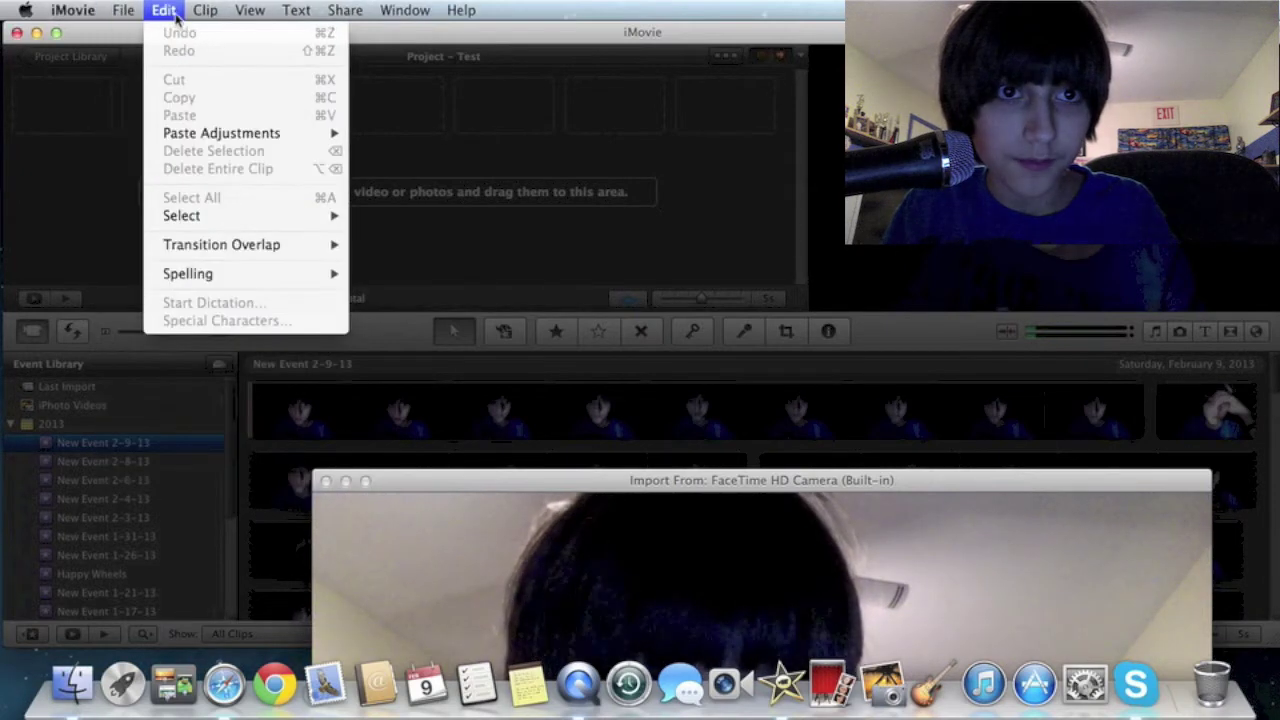
pyautogui.moveTo(390, 16)
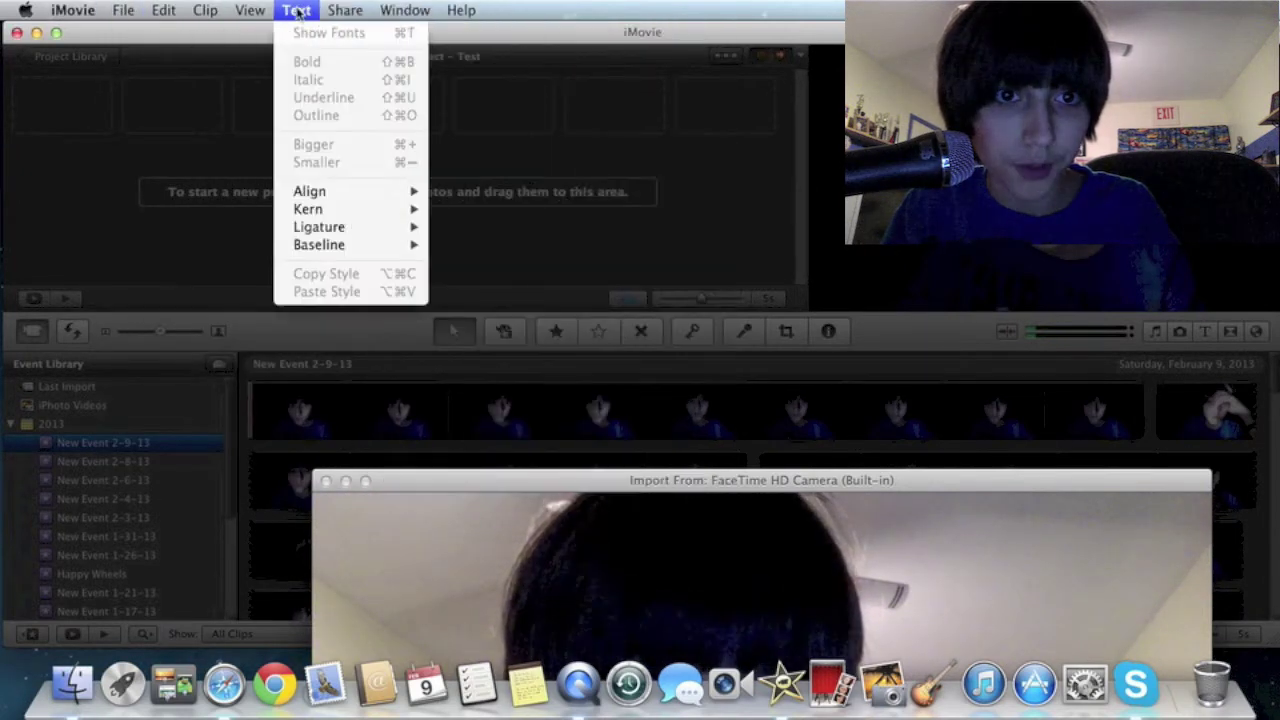
pyautogui.moveTo(55, 14)
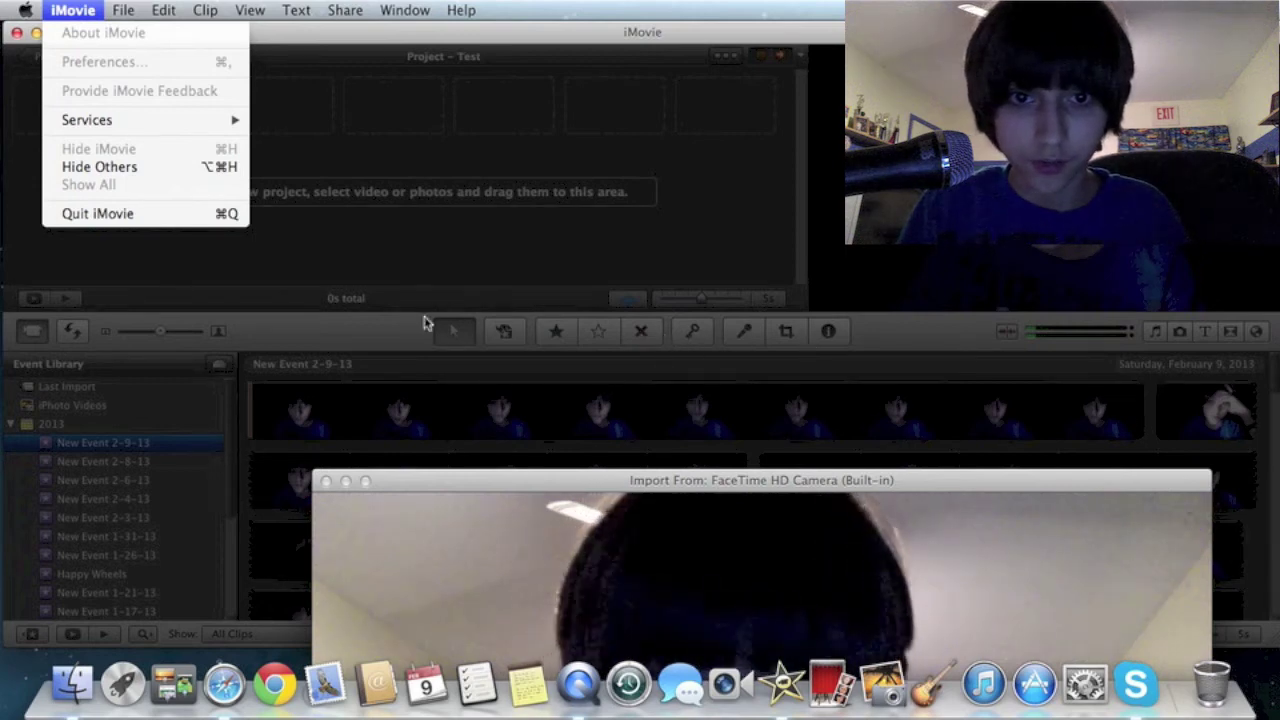
# - Move the camera import window back to the top, then switch to QuickTime Player on the empty desktop
pyautogui.click(97, 14)
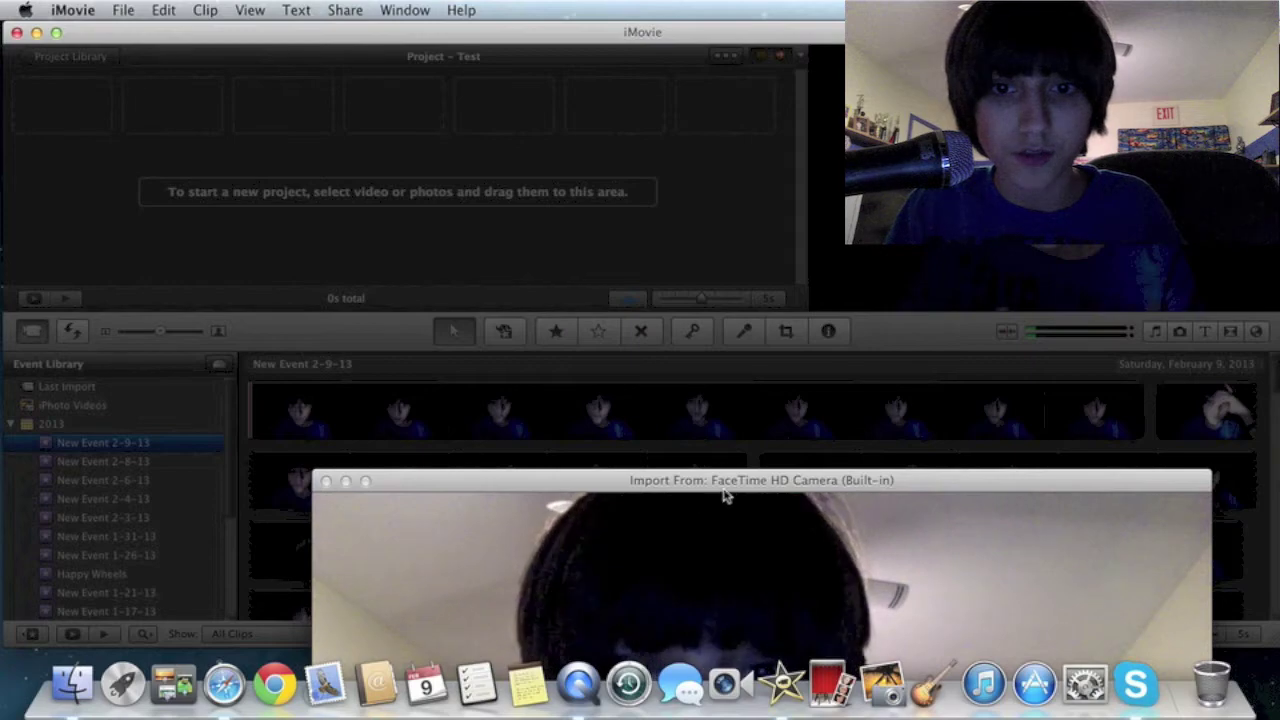
pyautogui.moveTo(725, 495); pyautogui.dragTo(607, 97)
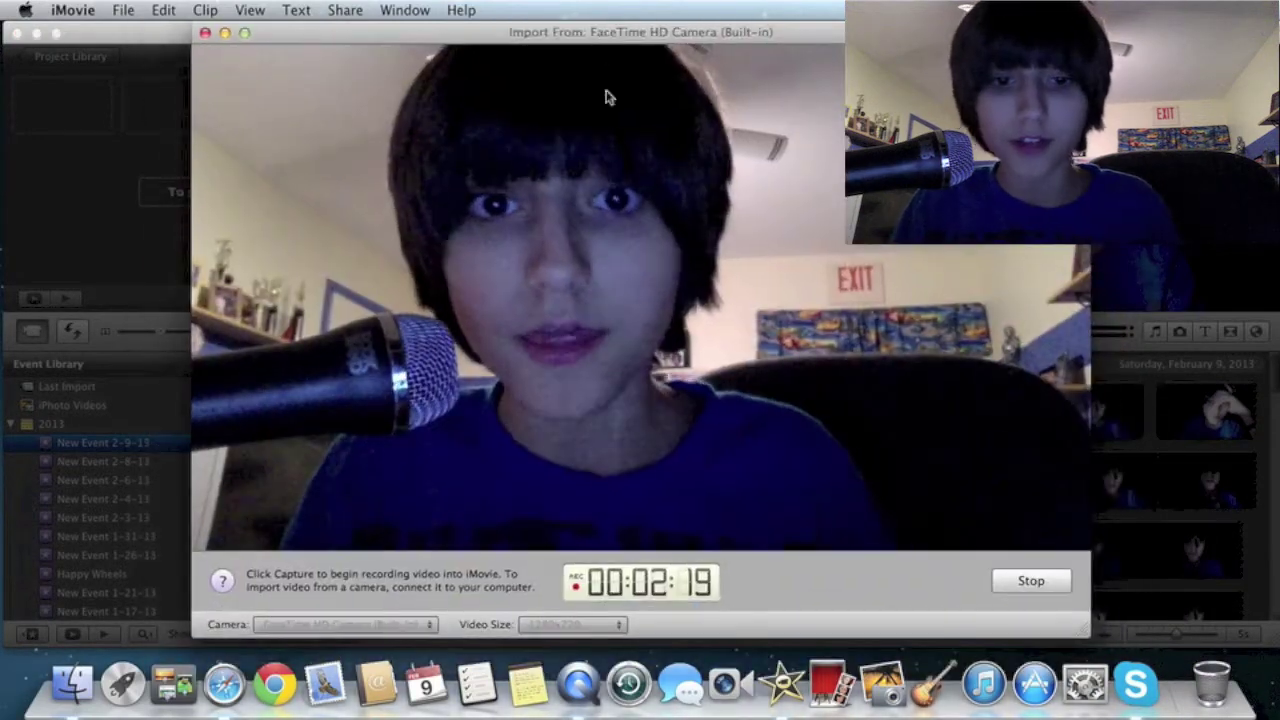
pyautogui.hotkey('ctrl', 'Up')
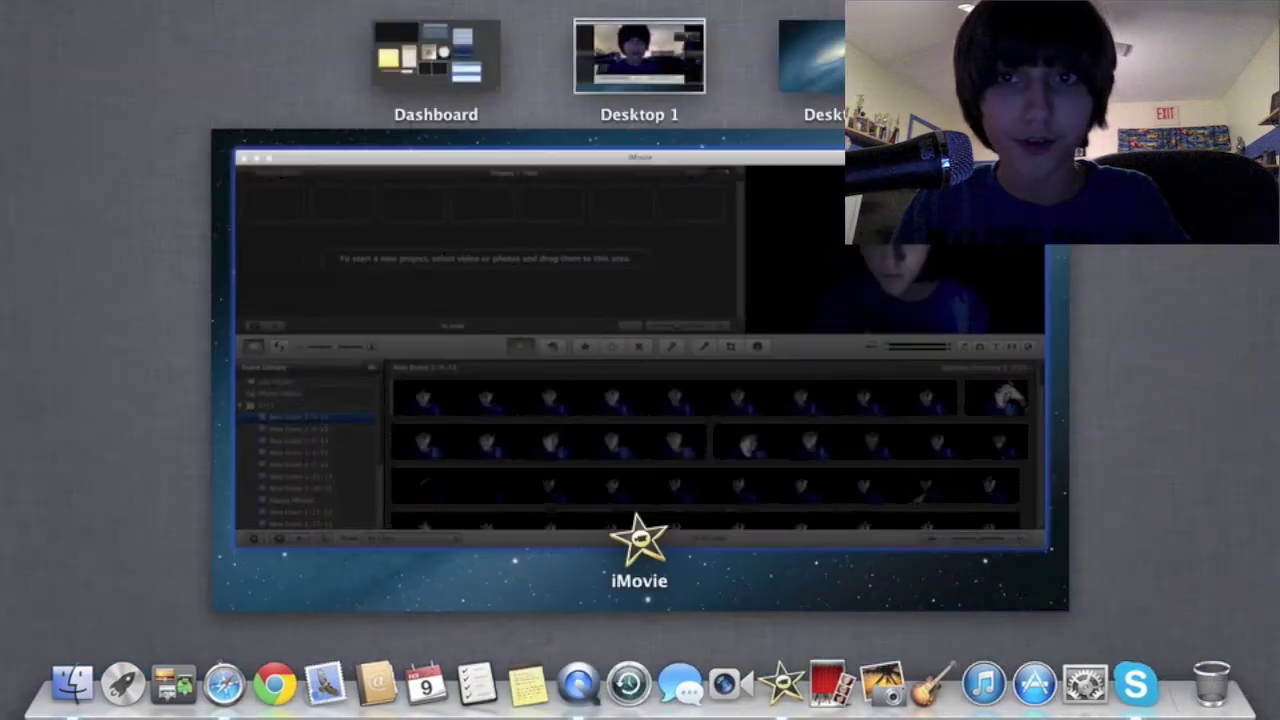
pyautogui.hotkey('ctrl', 'Up')
pyautogui.click(577, 681)
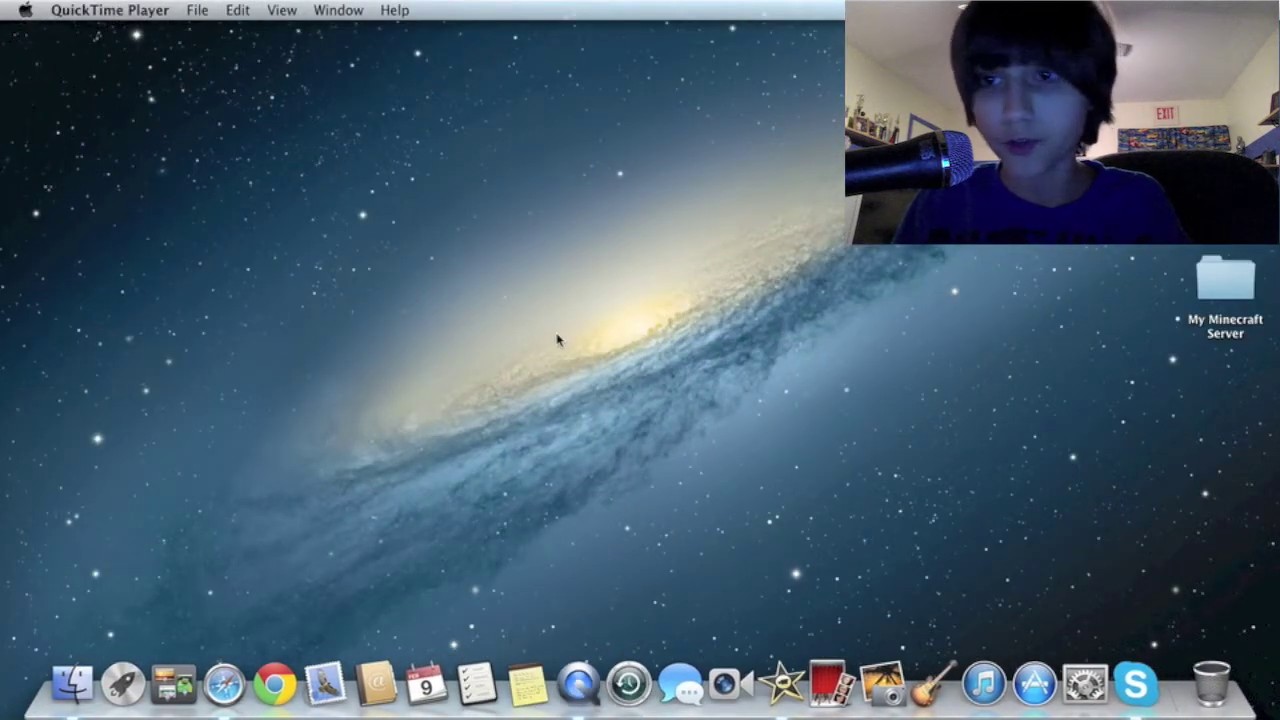
# - Check QuickTime's new-recording options, then return to iMovie and stop the webcam capture at 00:02:39
pyautogui.click(200, 10)
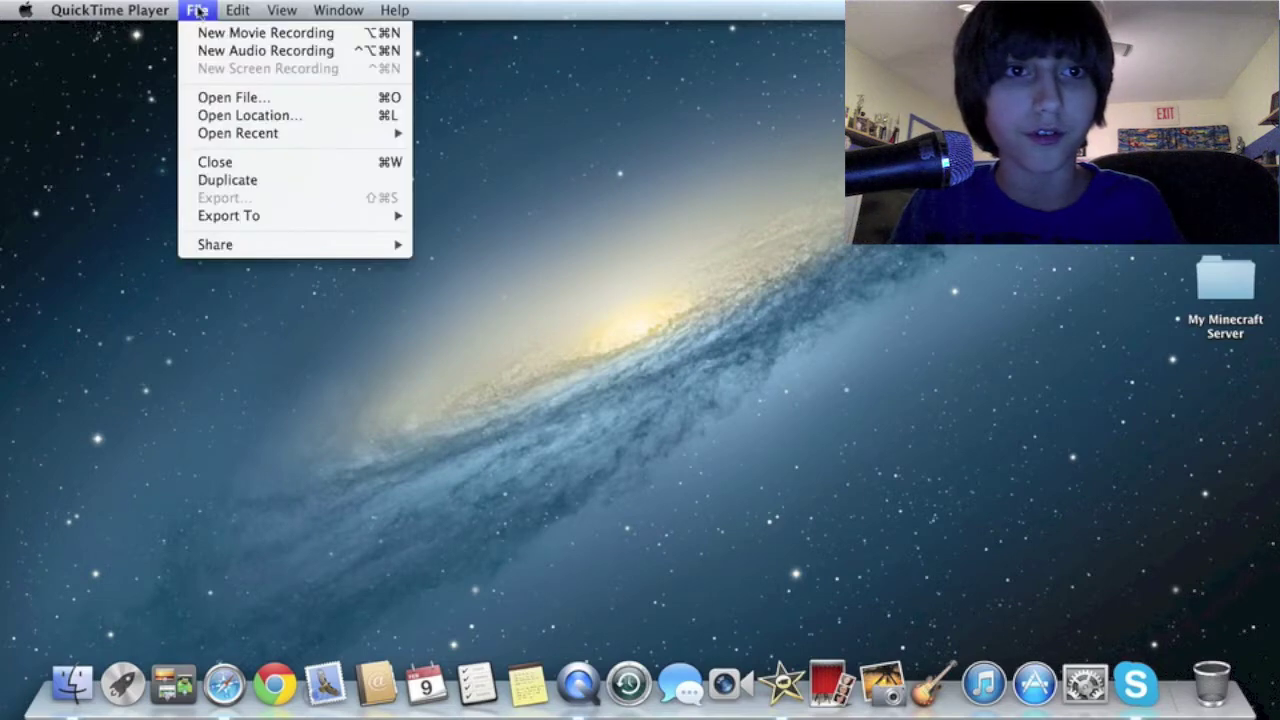
pyautogui.click(199, 8)
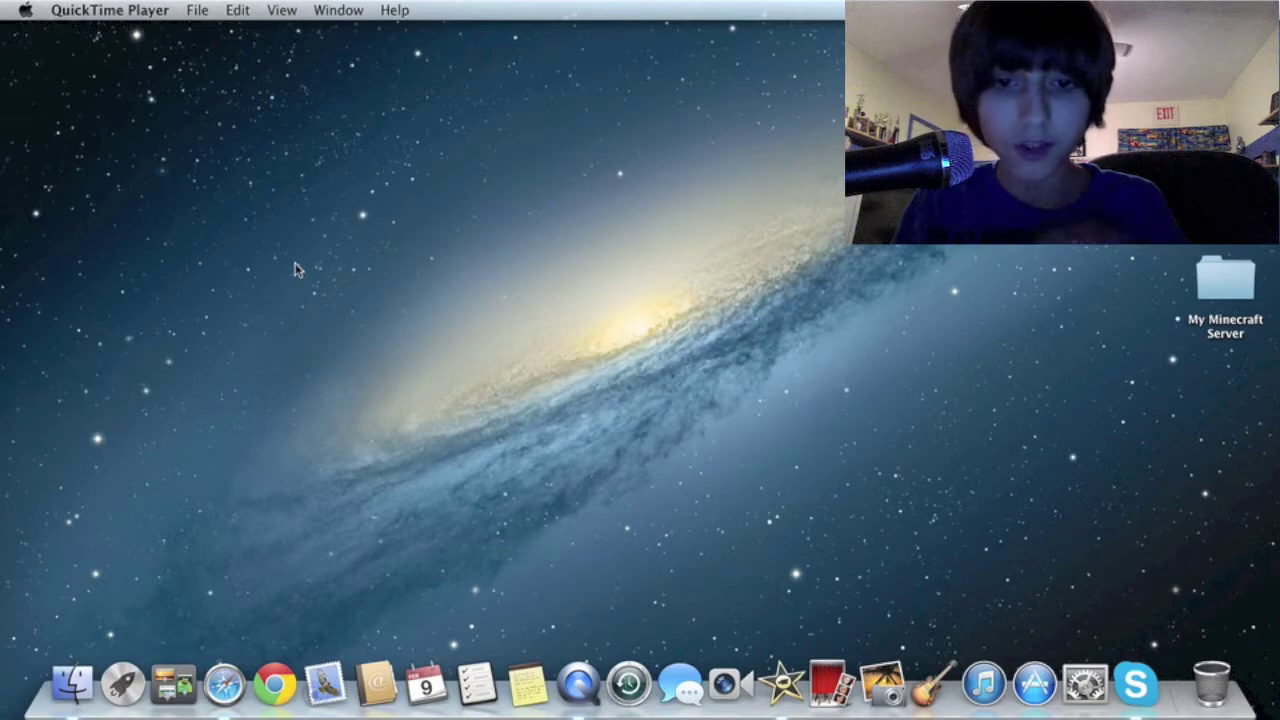
pyautogui.click(782, 684)
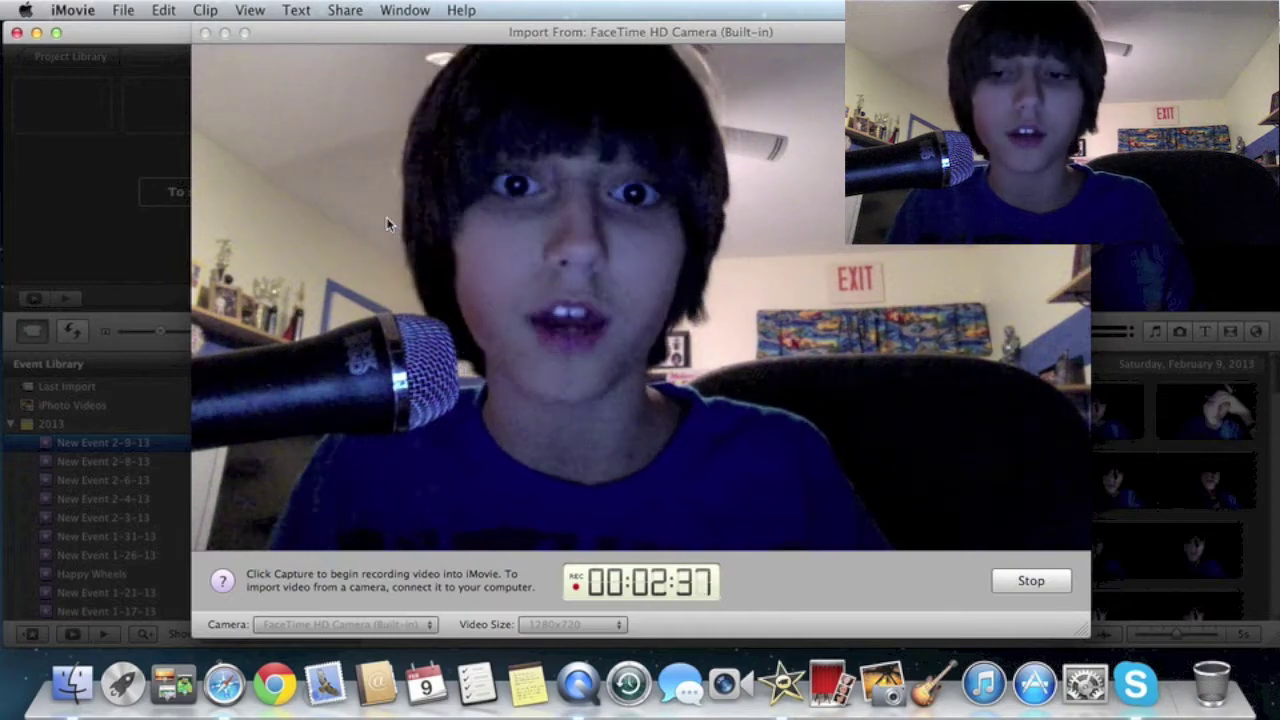
pyautogui.click(1032, 581)
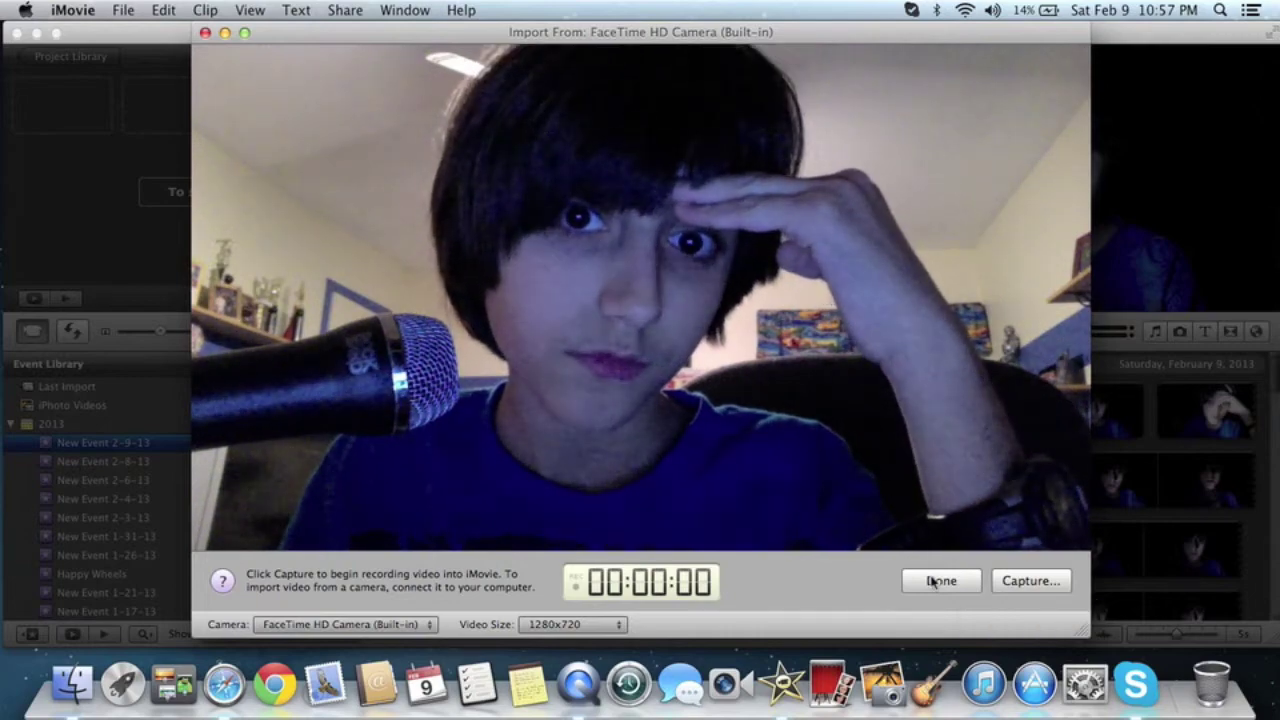
# - Close the camera import and select the desktop recording clip in New Event 2-9-13
pyautogui.click(938, 581)
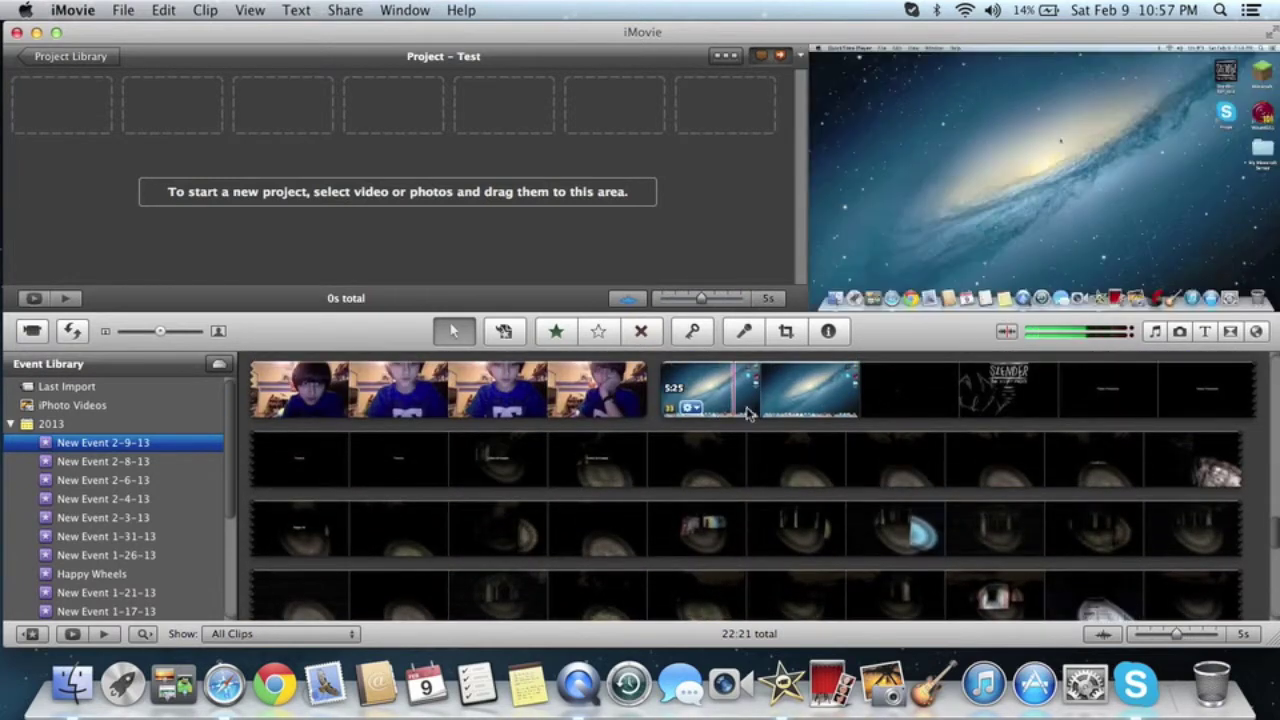
pyautogui.click(748, 413)
# - Select about 5:01 of the Slender desktop recording and drag it into the empty Test project
pyautogui.click(905, 392)
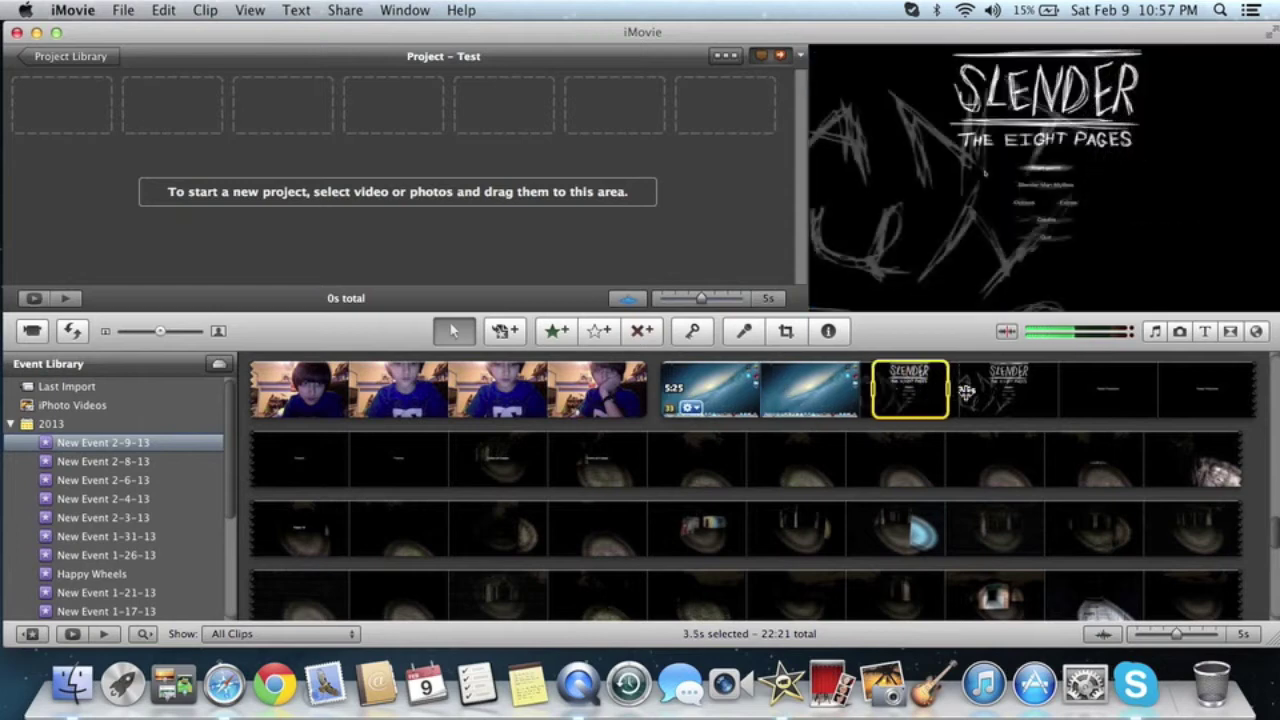
pyautogui.moveTo(964, 392); pyautogui.dragTo(1028, 399)
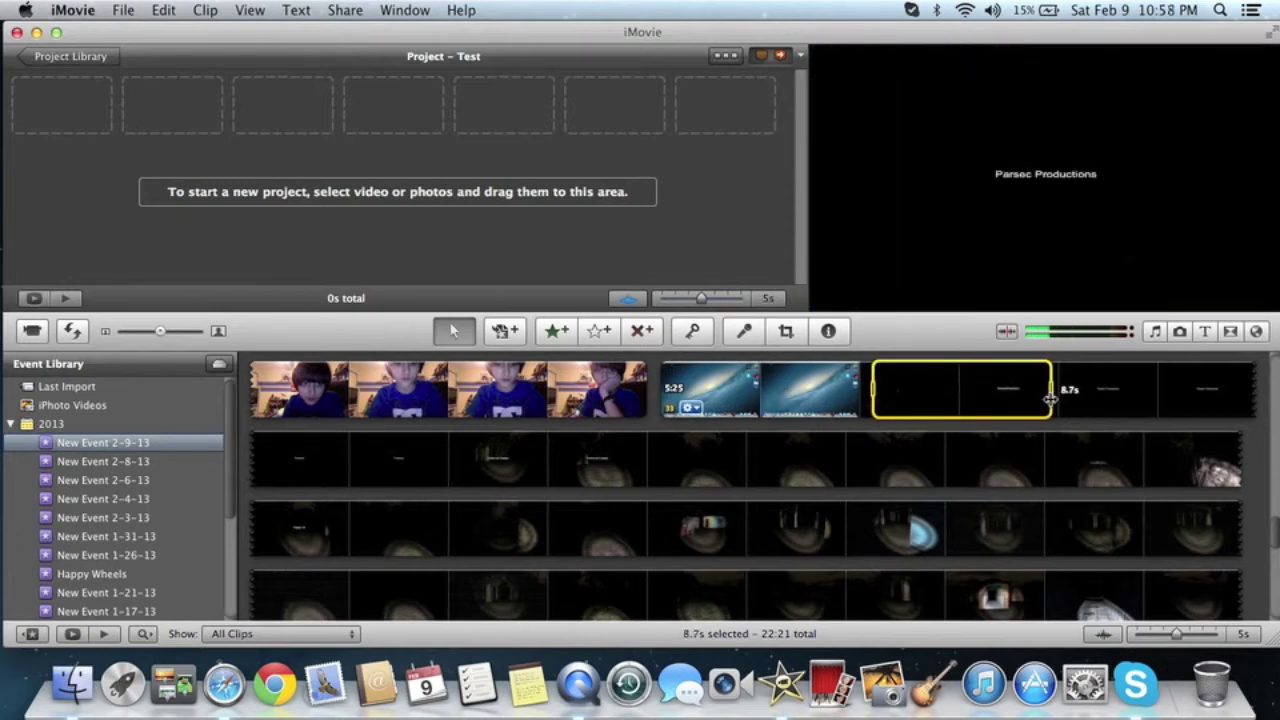
pyautogui.moveTo(1053, 399); pyautogui.dragTo(1106, 408)
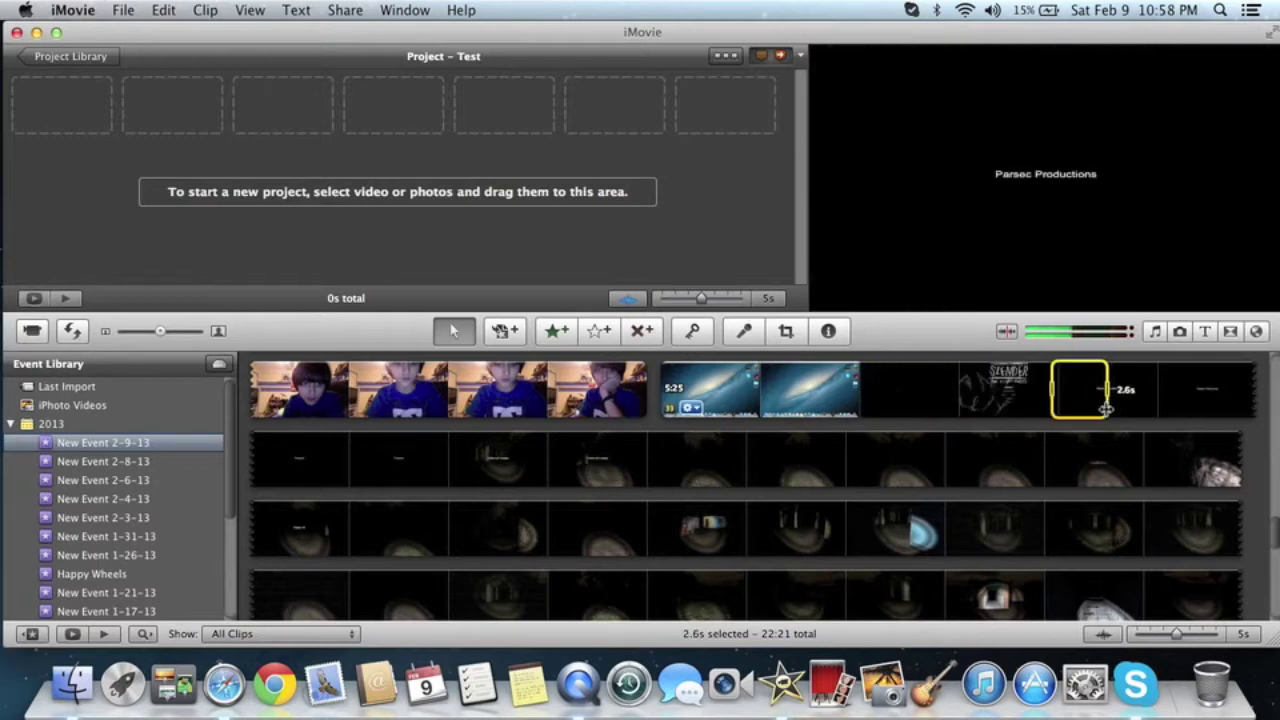
pyautogui.moveTo(1206, 420); pyautogui.dragTo(965, 514)
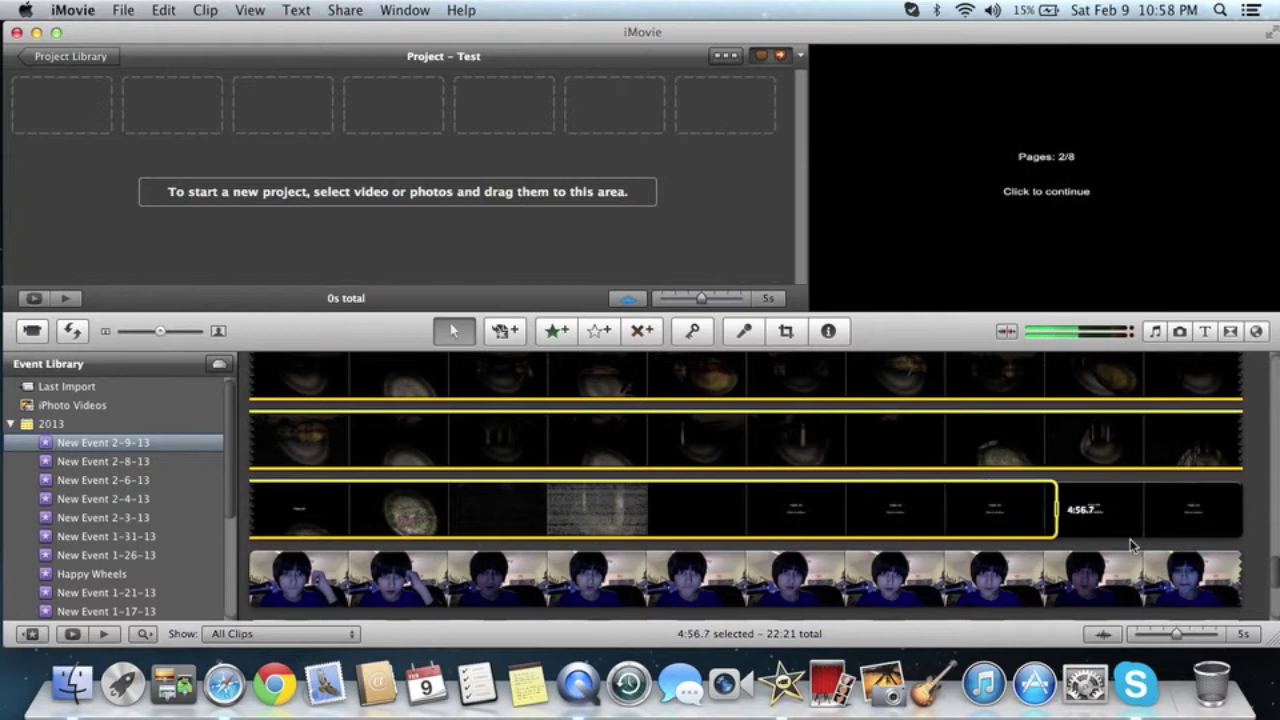
pyautogui.moveTo(1131, 545); pyautogui.dragTo(1176, 509)
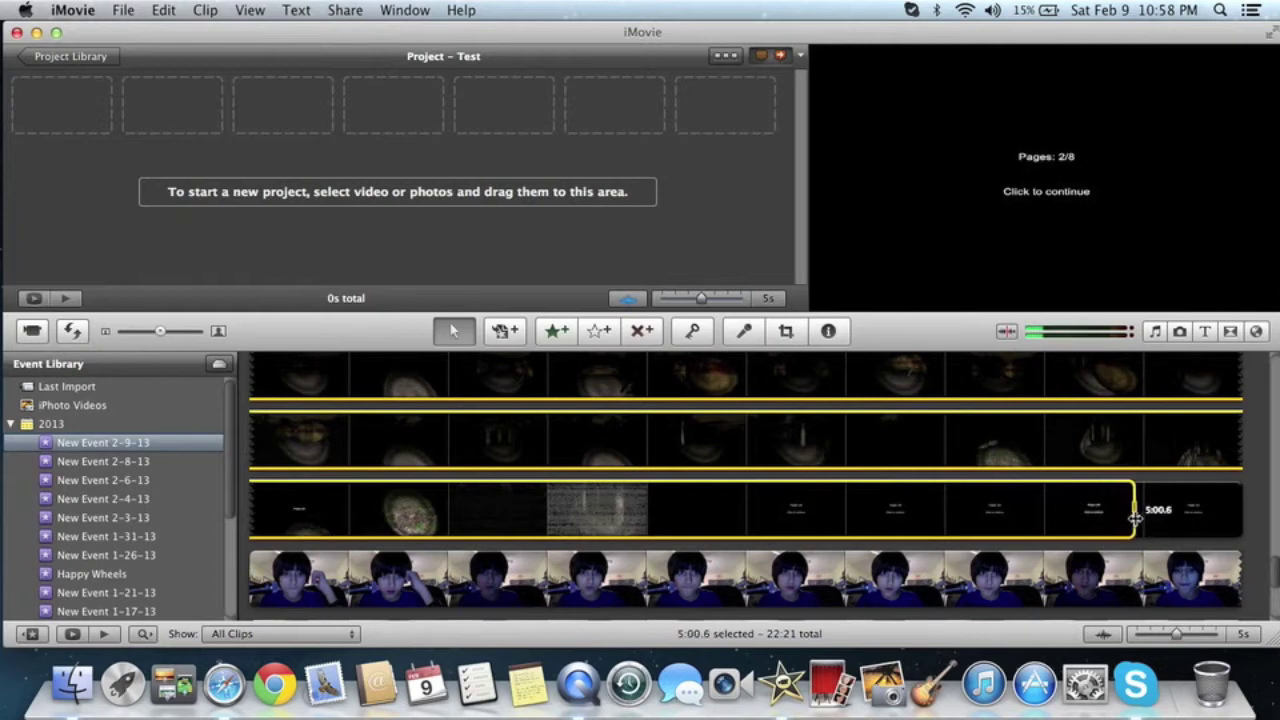
pyautogui.moveTo(1003, 438); pyautogui.dragTo(645, 194)
# - Scroll to the webcam clips and select a 5:01.3 stretch of the reaction footage
pyautogui.scroll(3, 323, 155)
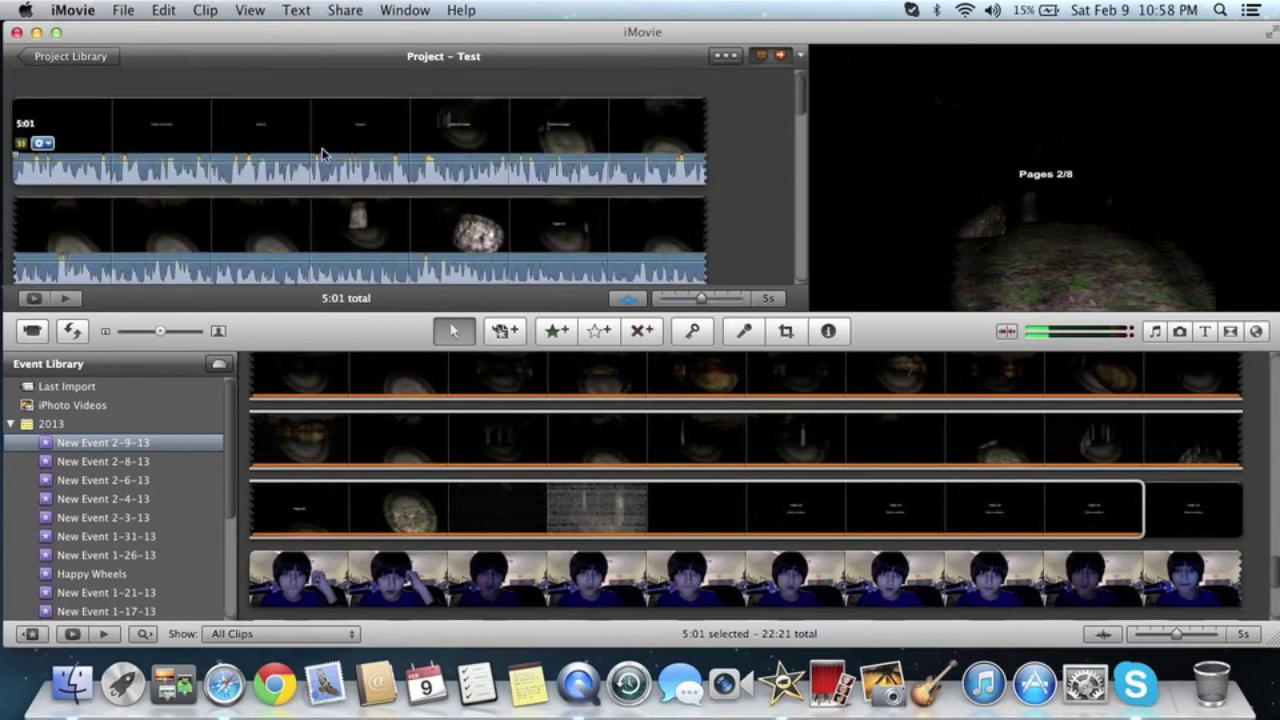
pyautogui.scroll(-10, 568, 497)
pyautogui.scroll(3, 568, 500)
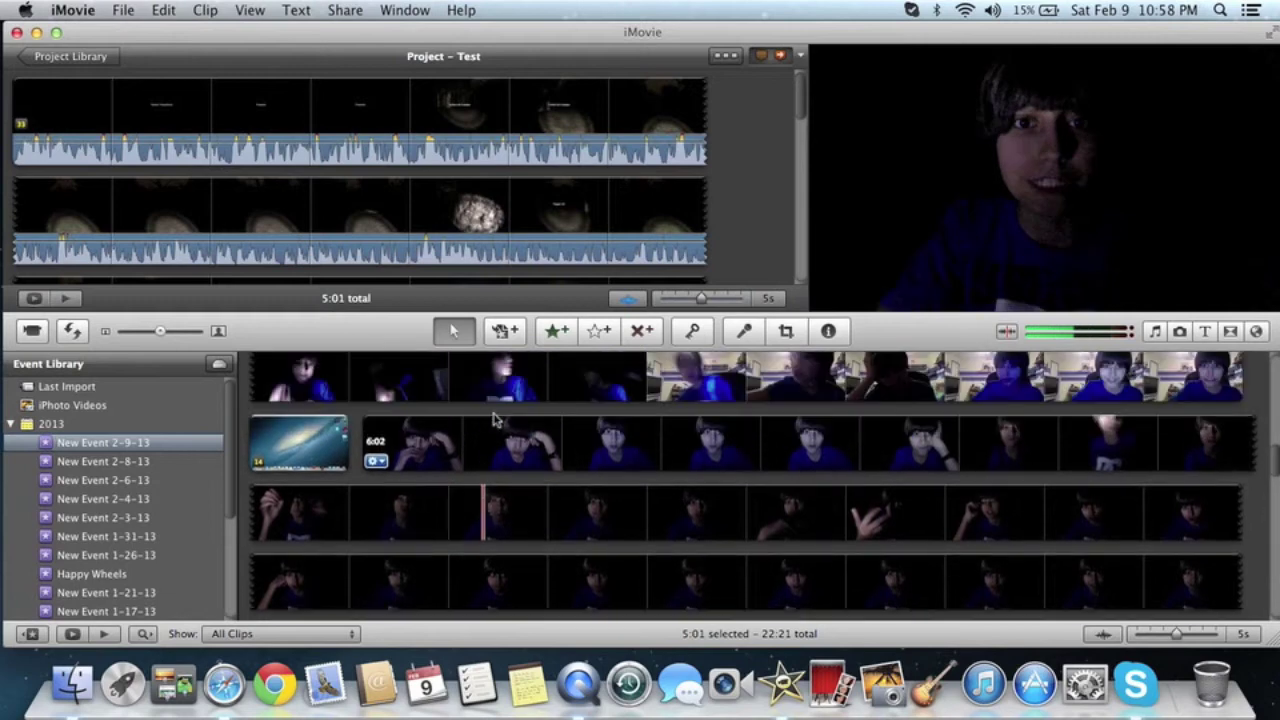
pyautogui.click(785, 445)
pyautogui.moveTo(785, 445); pyautogui.dragTo(482, 451)
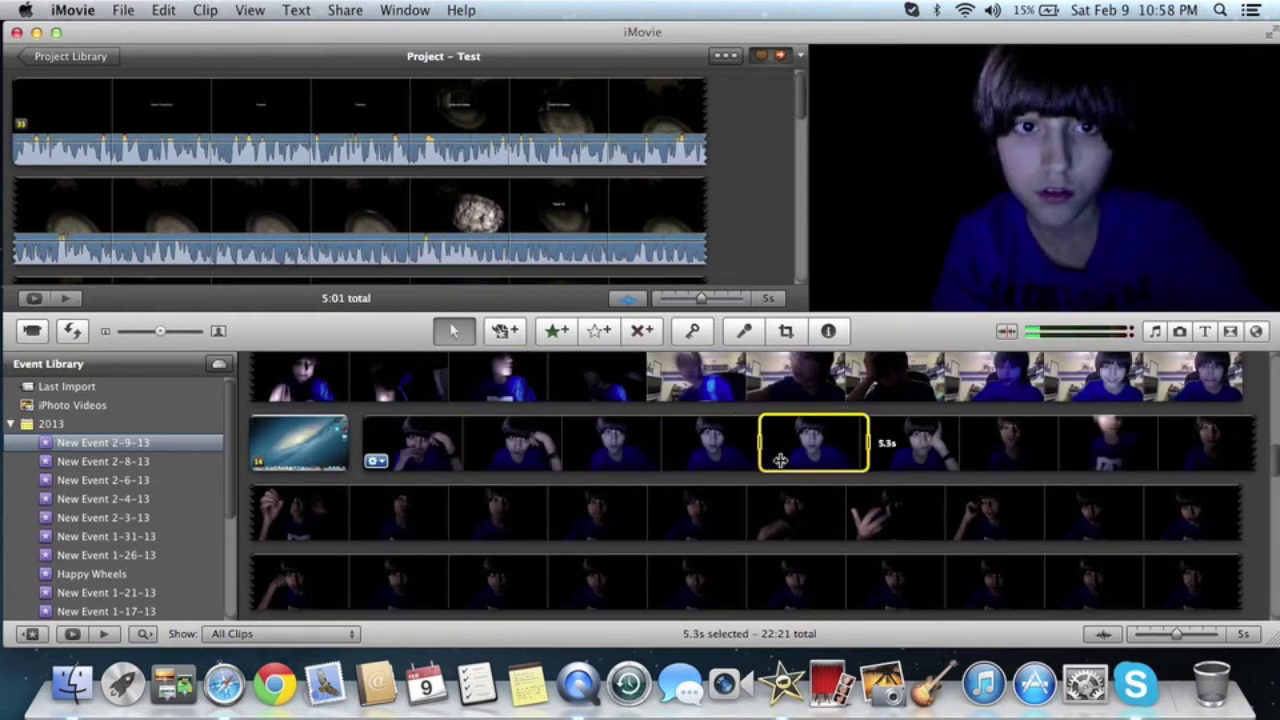
pyautogui.moveTo(866, 450); pyautogui.dragTo(1082, 461)
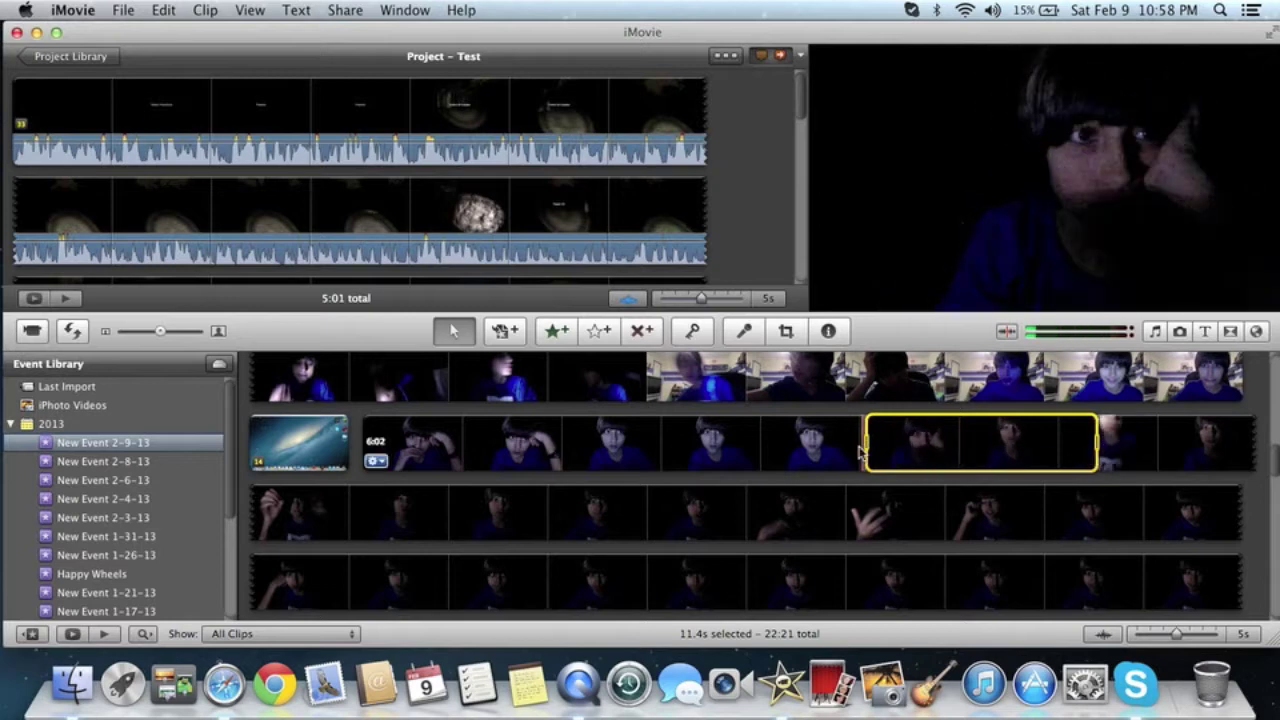
pyautogui.moveTo(867, 457); pyautogui.dragTo(1137, 535)
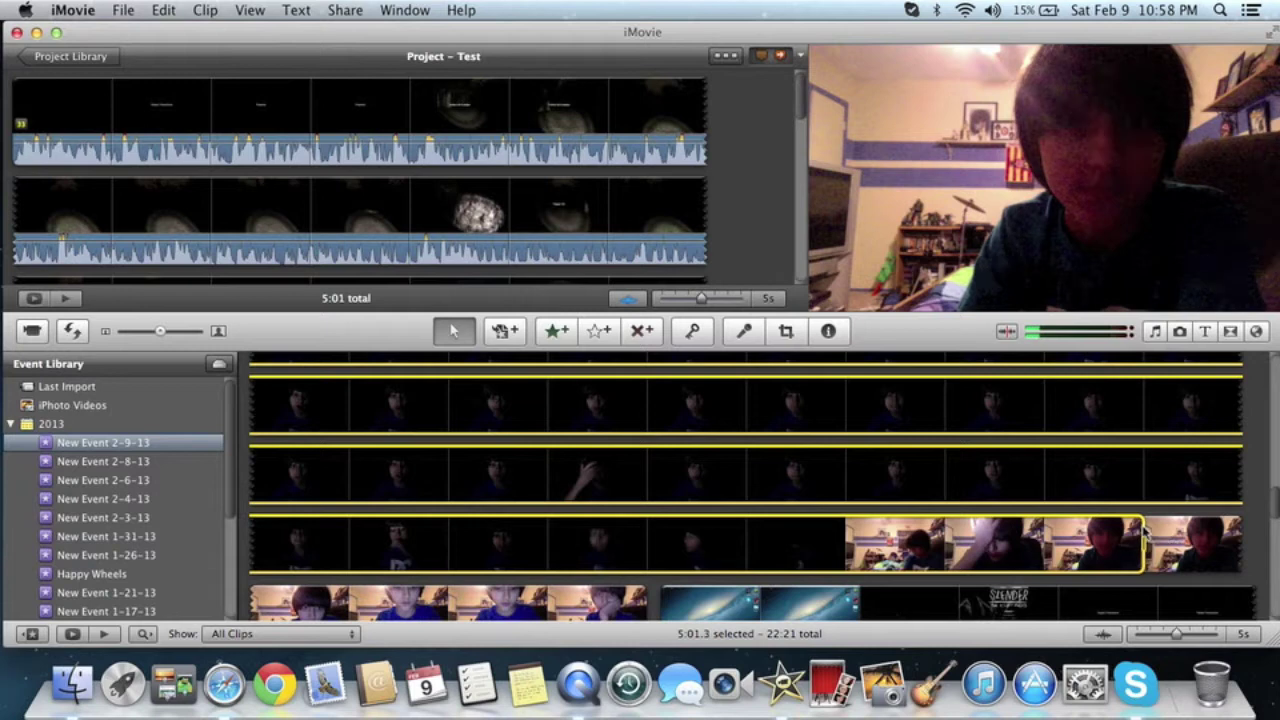
pyautogui.moveTo(1120, 545); pyautogui.dragTo(669, 293)
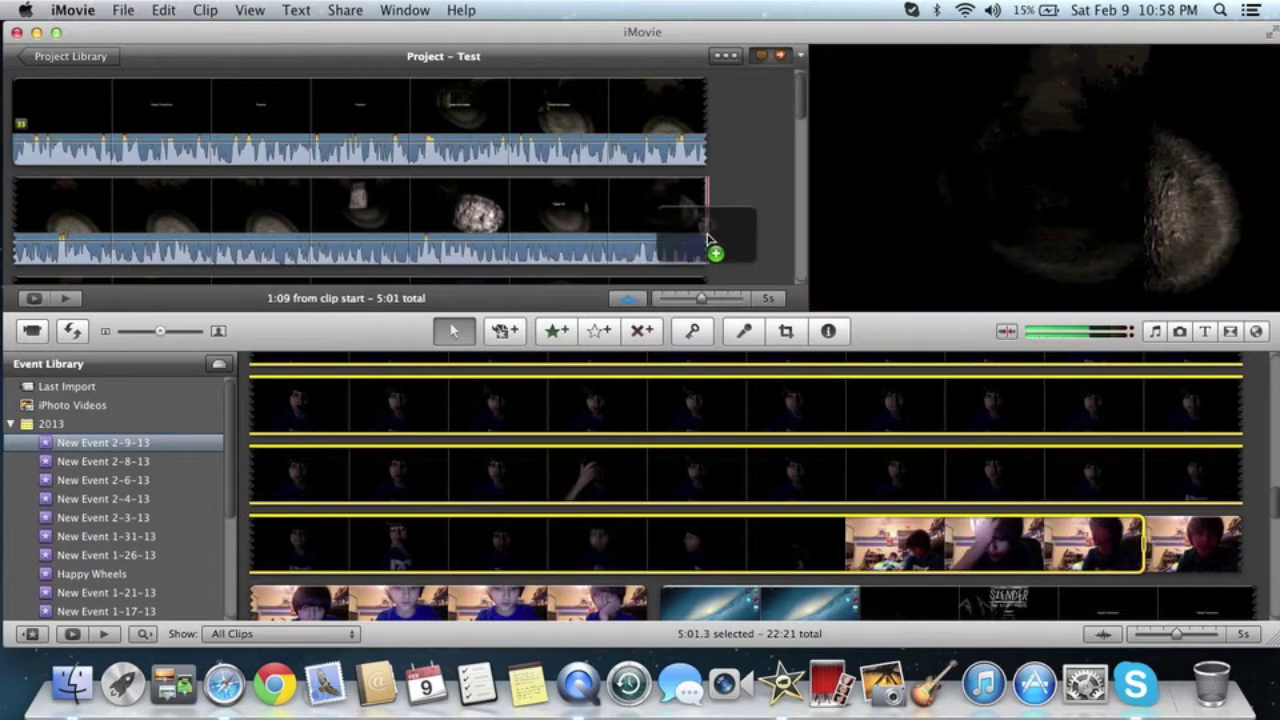
# - Drop the webcam footage onto the first gameplay clip as a Picture in Picture overlay
pyautogui.moveTo(707, 240); pyautogui.dragTo(13, 133)
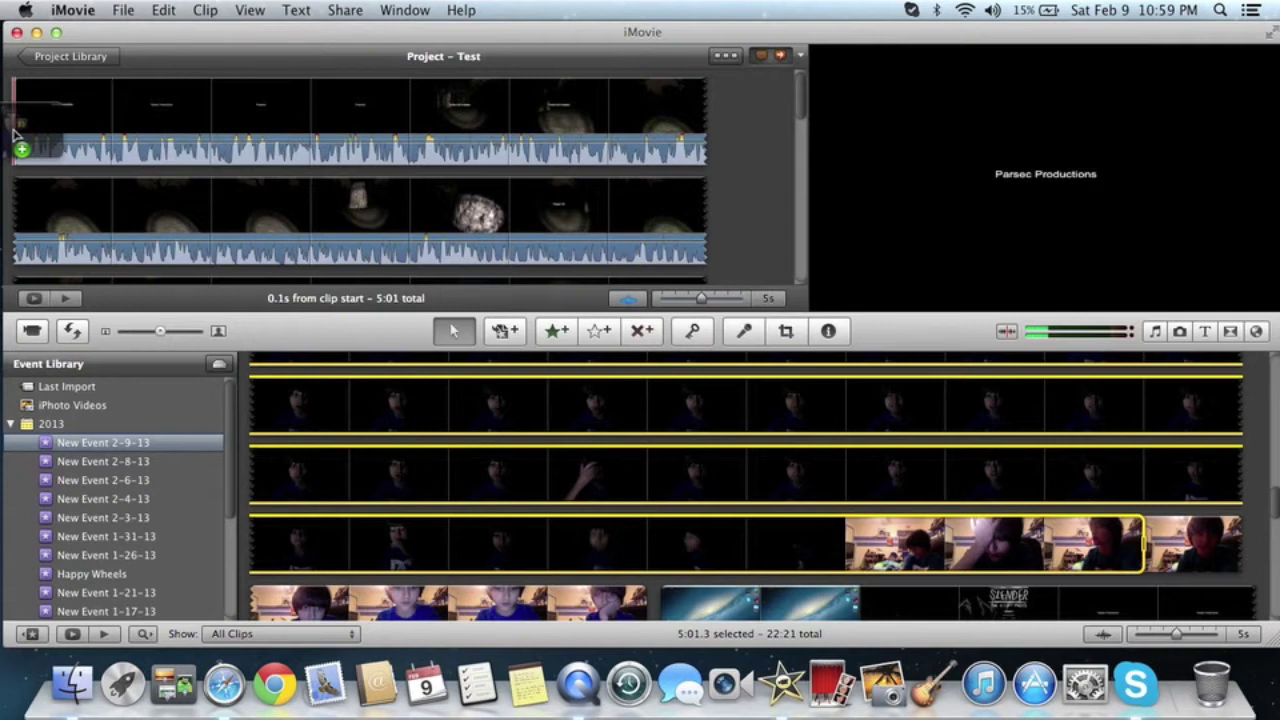
pyautogui.moveTo(14, 133); pyautogui.dragTo(14, 133)
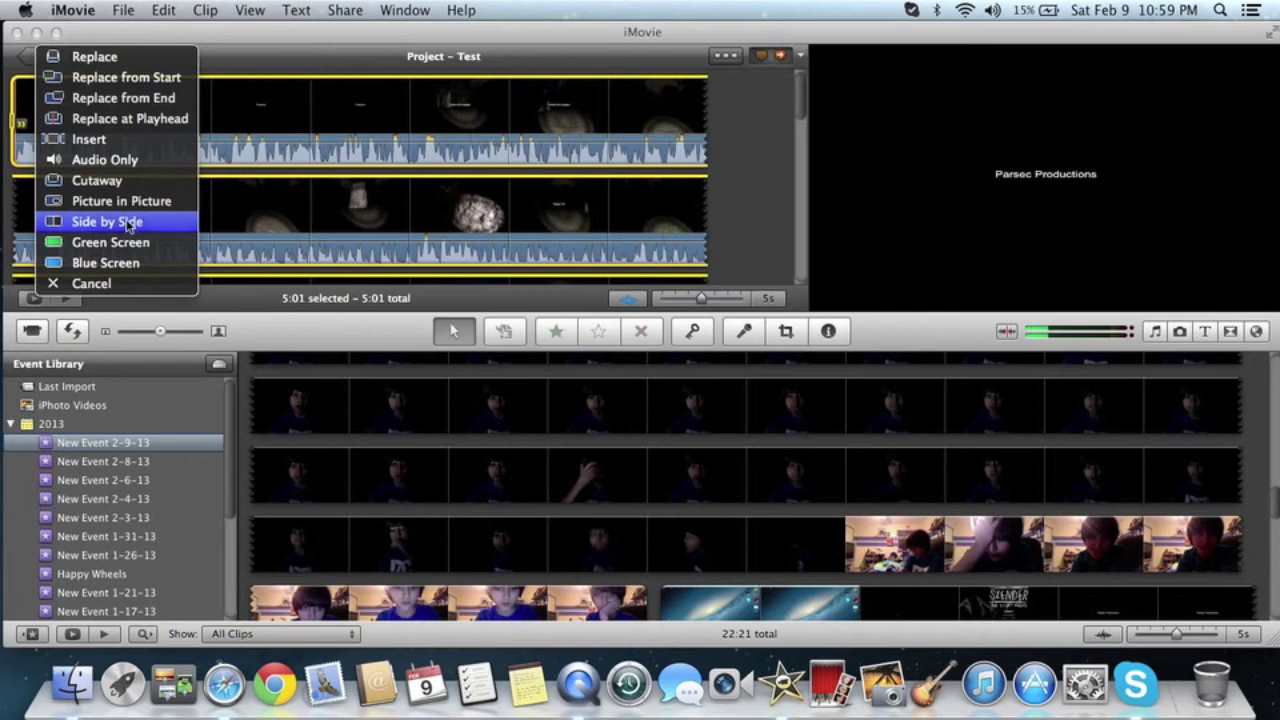
pyautogui.click(92, 205)
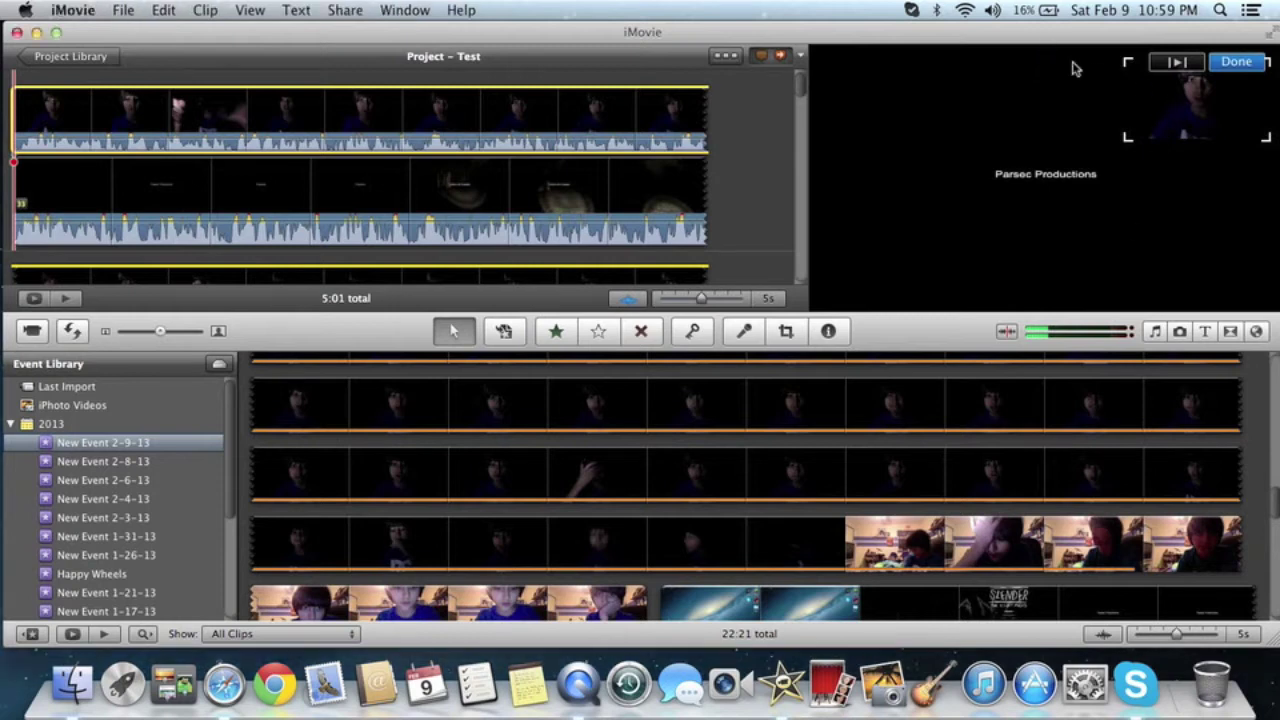
# - Place the webcam inset in the frame's upper-right corner and confirm with Done
pyautogui.moveTo(1194, 112); pyautogui.dragTo(1222, 88)
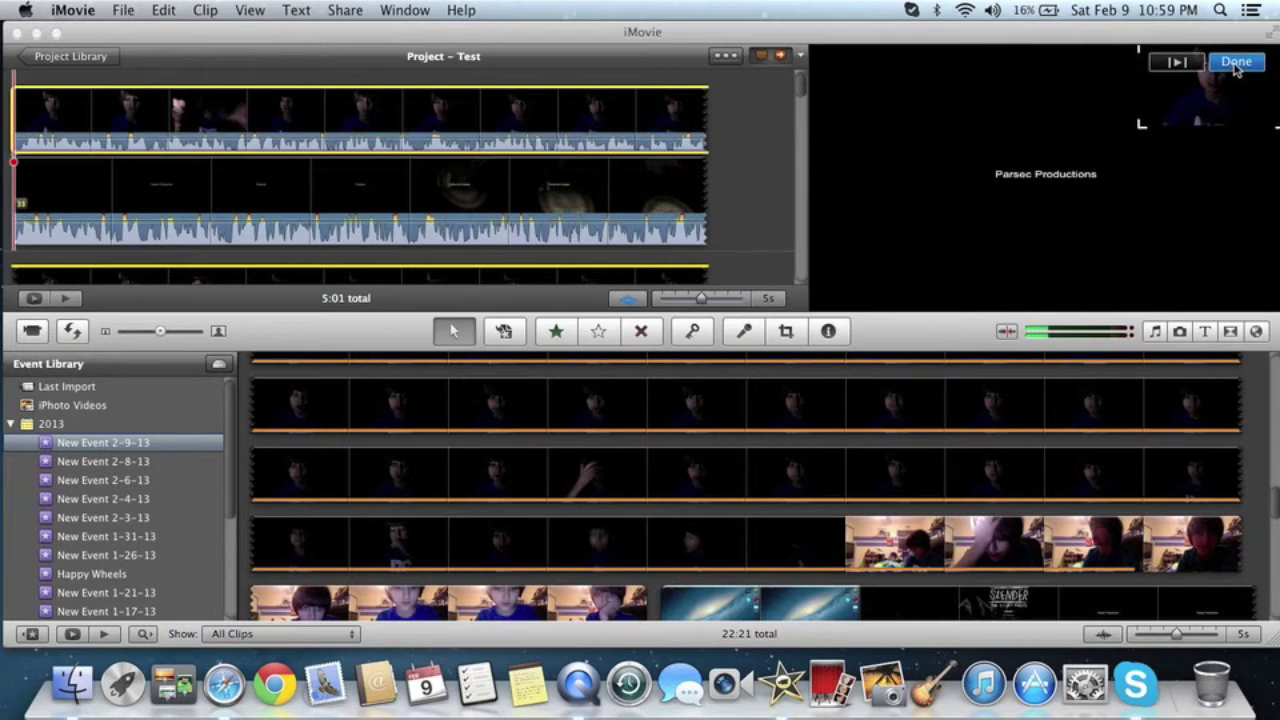
pyautogui.click(1236, 62)
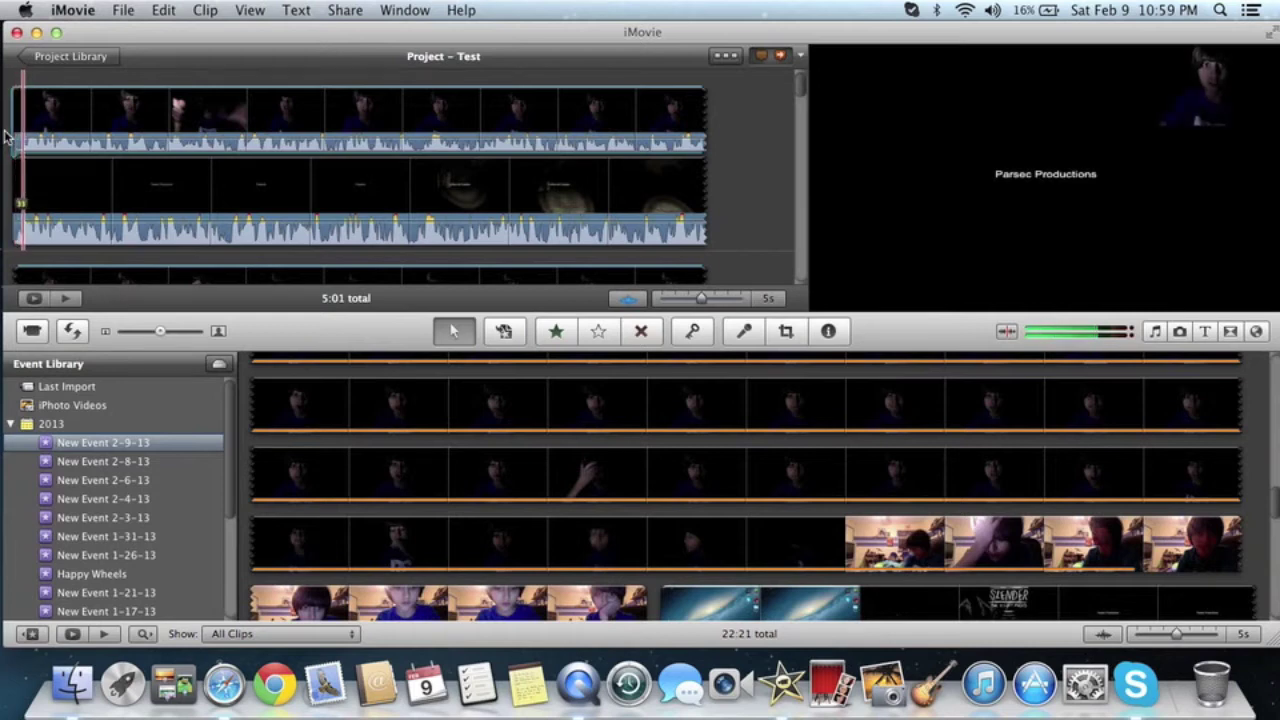
# - Reopen and close the webcam overlay's adjustment, then play the Test project from the beginning
pyautogui.click(57, 142)
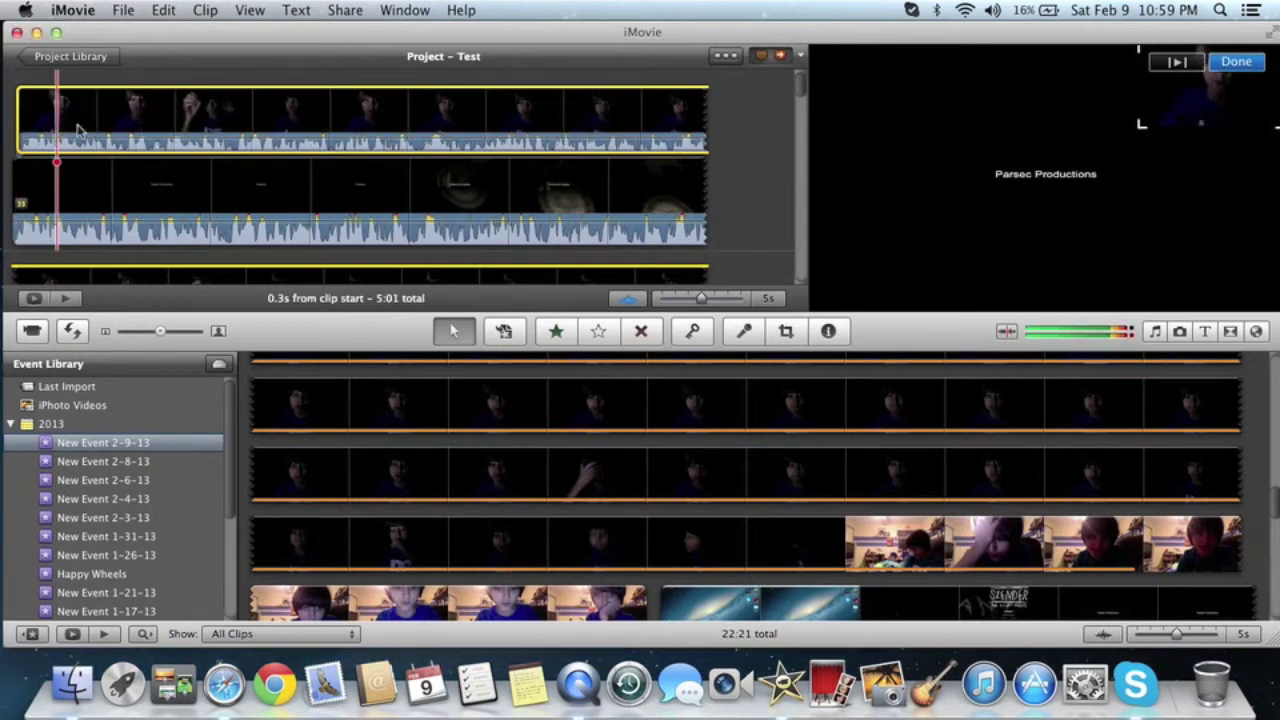
pyautogui.click(1236, 62)
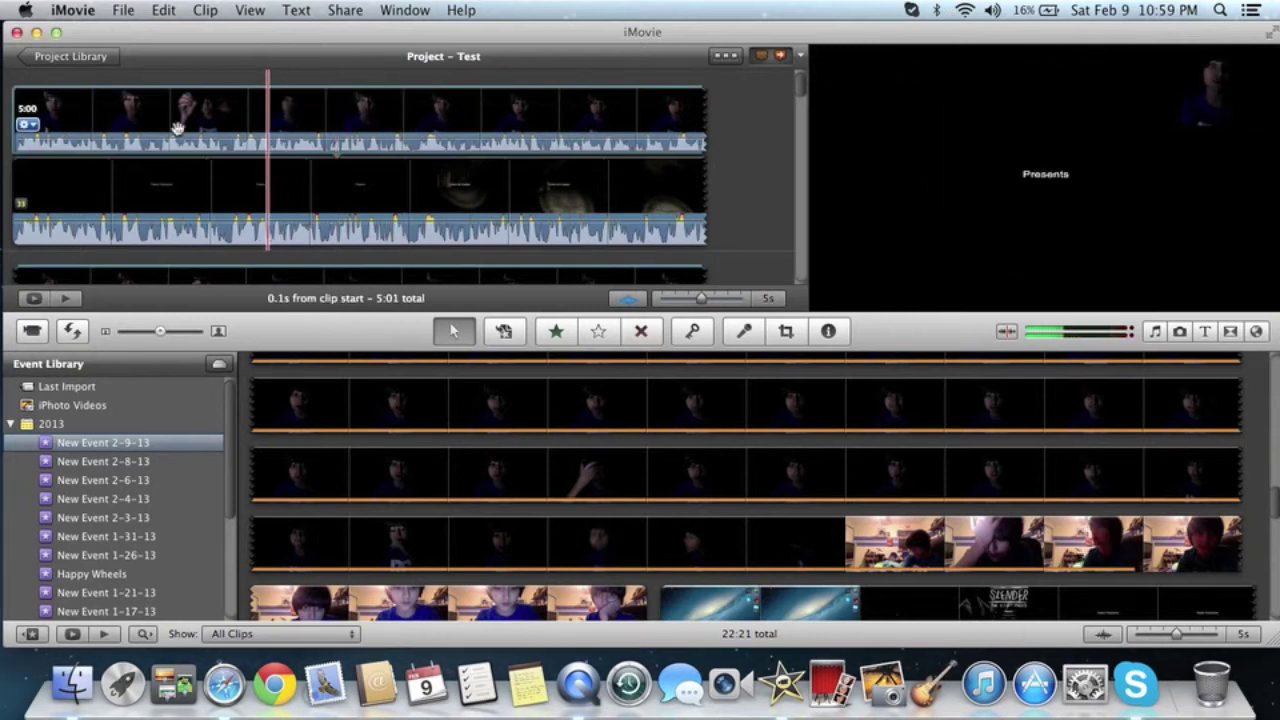
pyautogui.press('space')
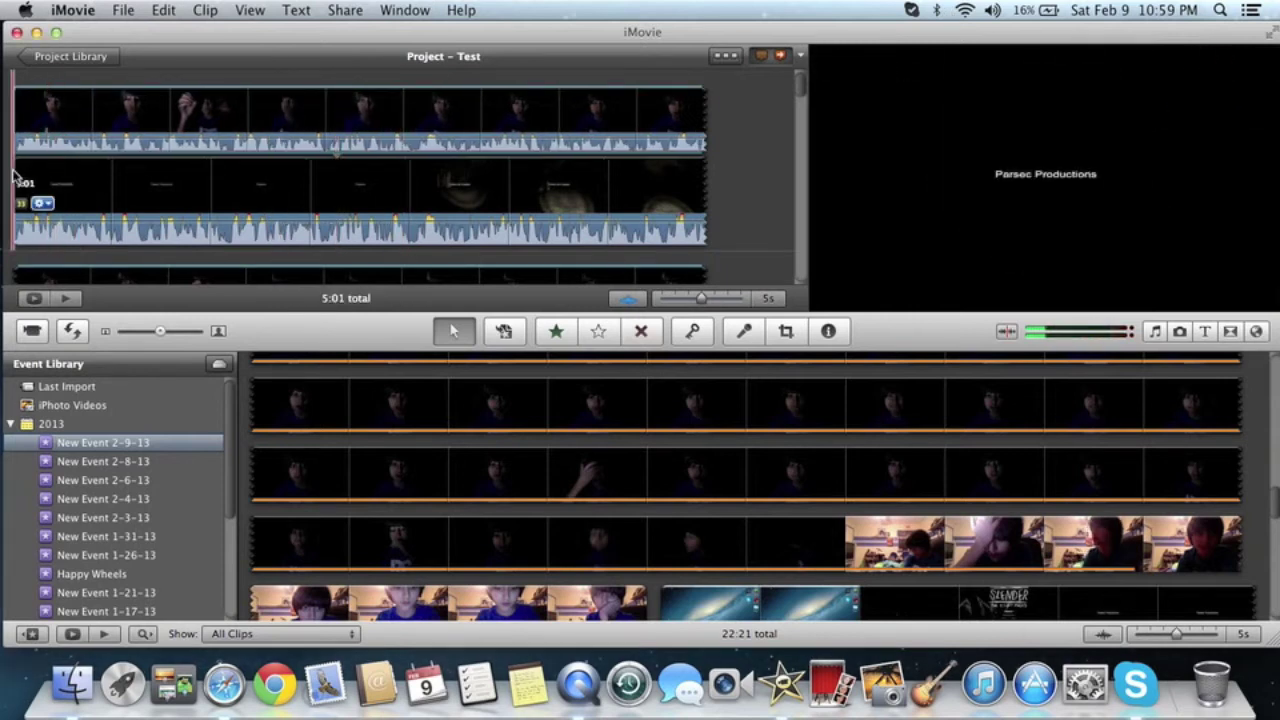
pyautogui.click(12, 176)
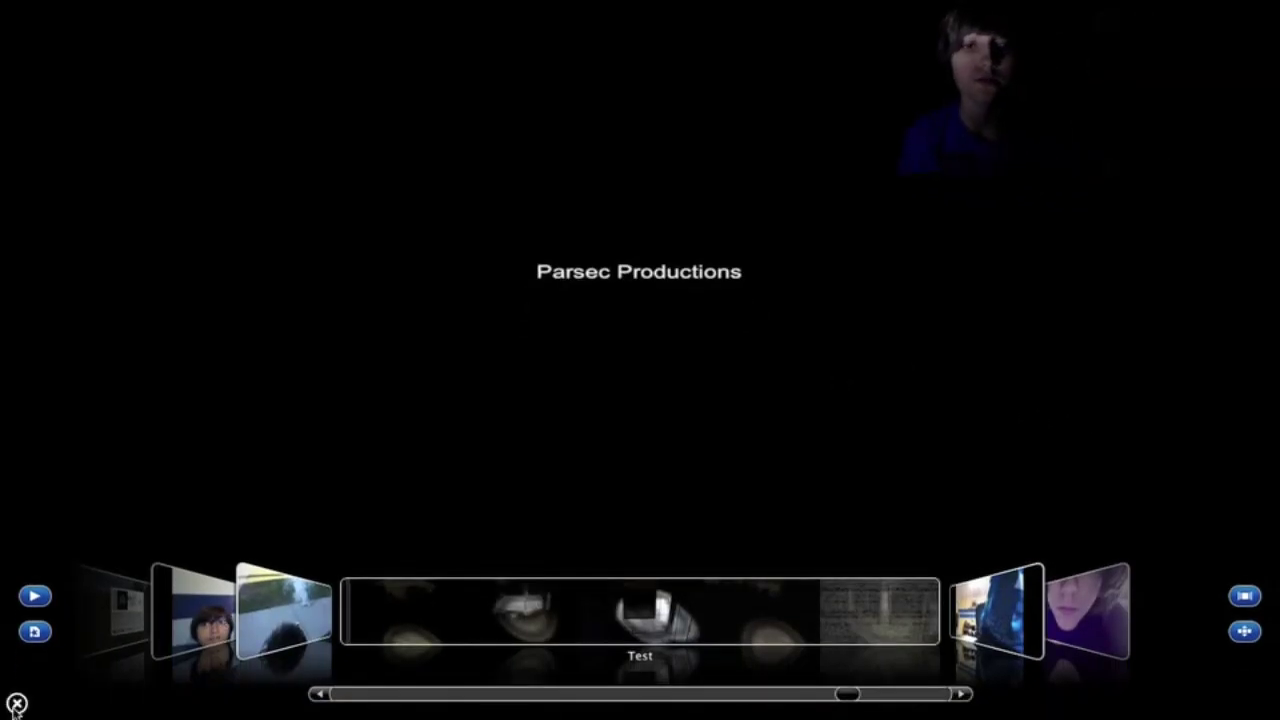
# - Exit full-screen playback to return to the Test project editing window
pyautogui.click(17, 704)
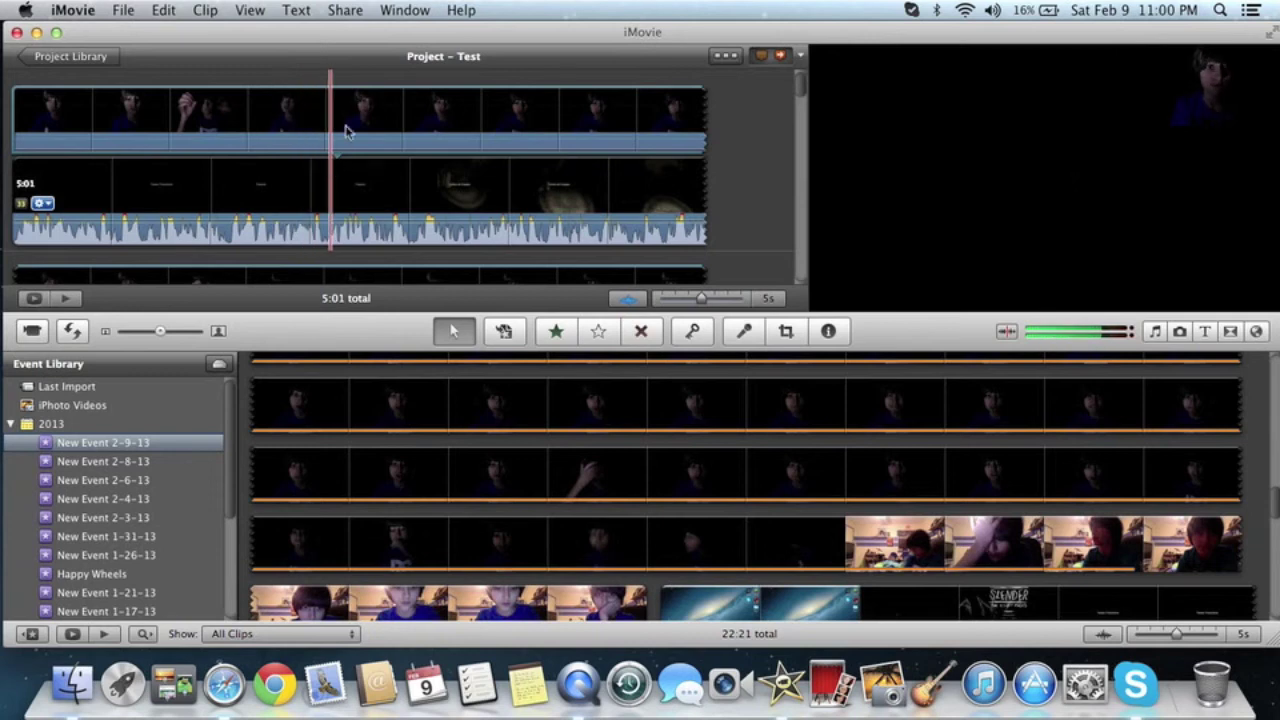
# - Look over the Share menu without choosing anything, then open the FaceTime HD camera capture window
pyautogui.click(345, 12)
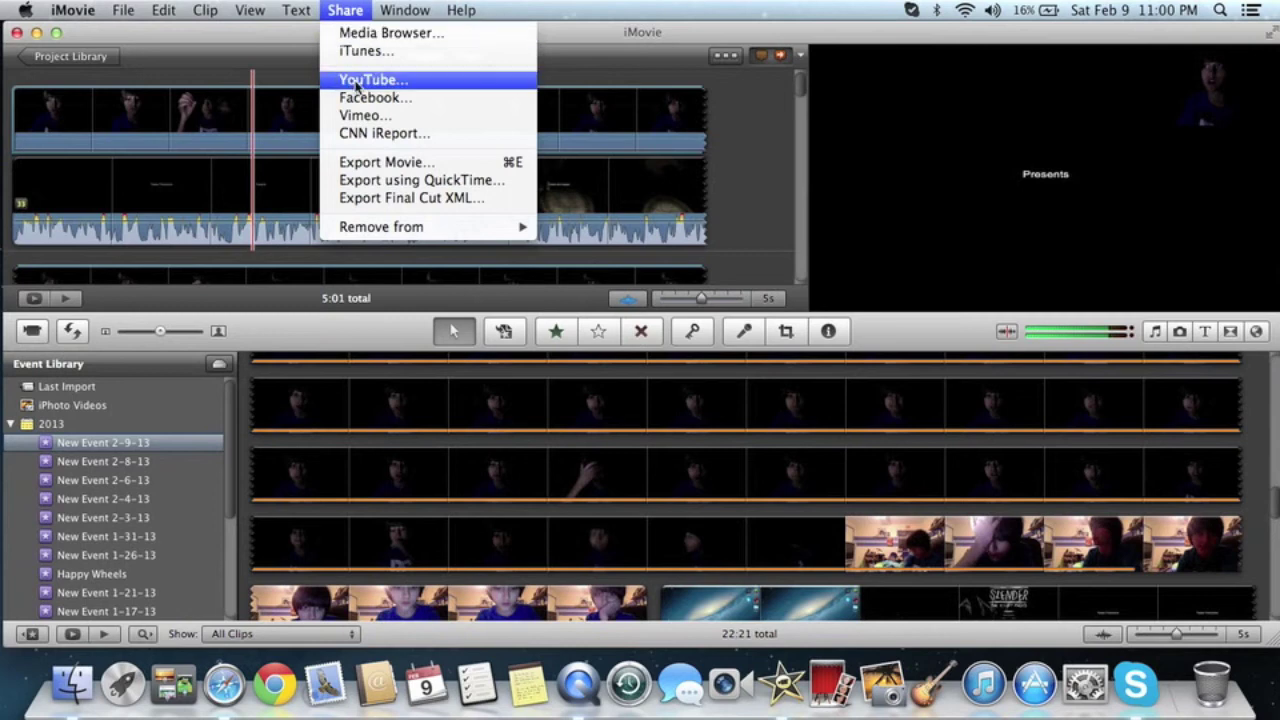
pyautogui.click(346, 9)
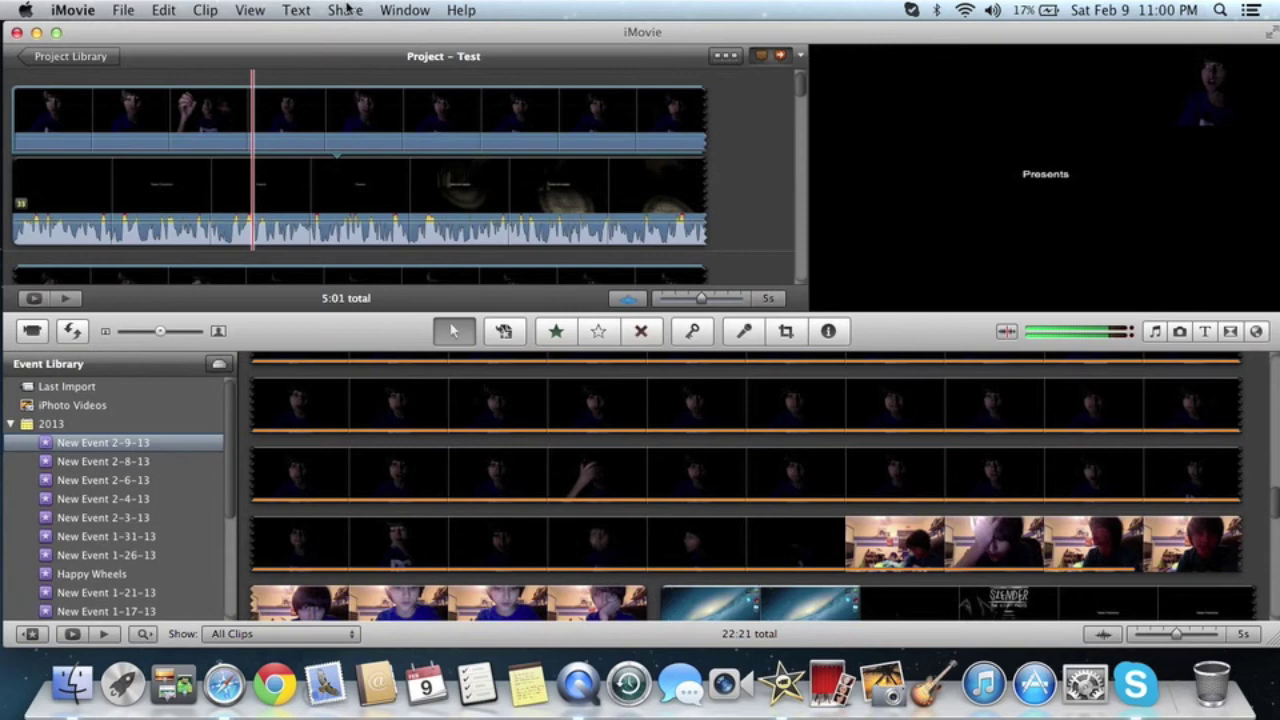
pyautogui.click(44, 337)
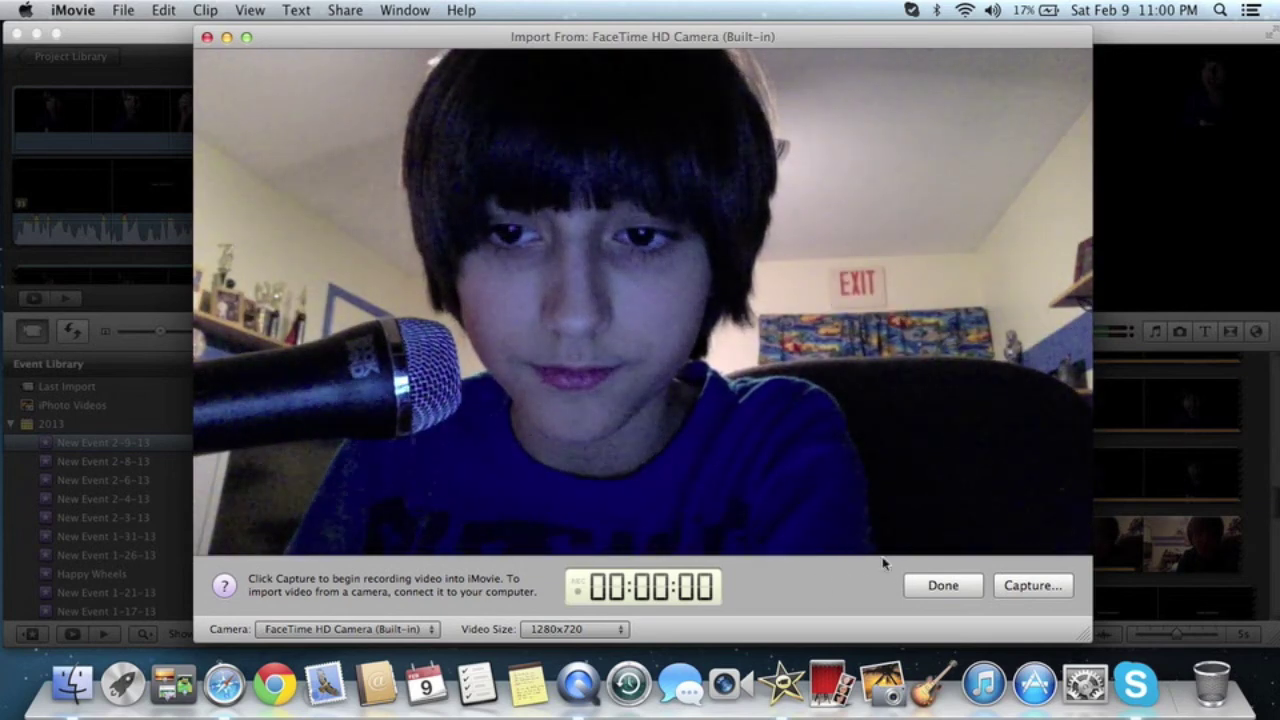
# - Start capturing webcam video into the existing event New Event 2-9-13
pyautogui.click(1005, 588)
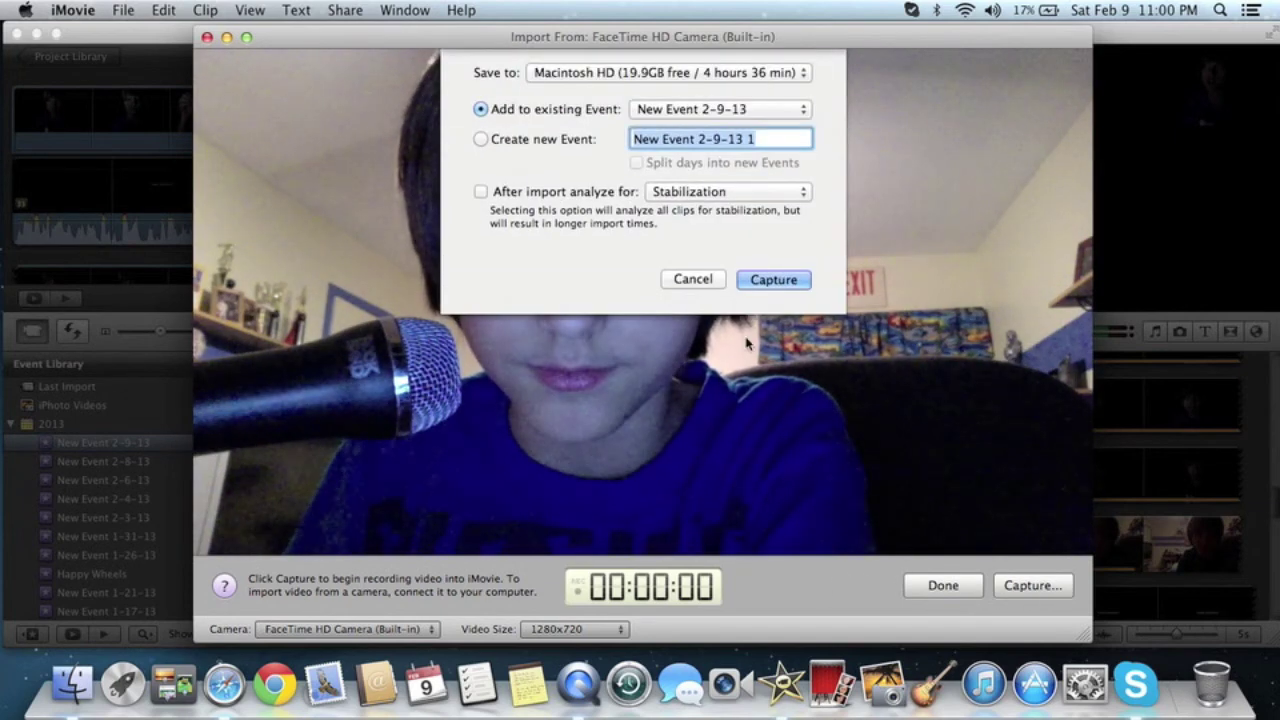
pyautogui.click(774, 279)
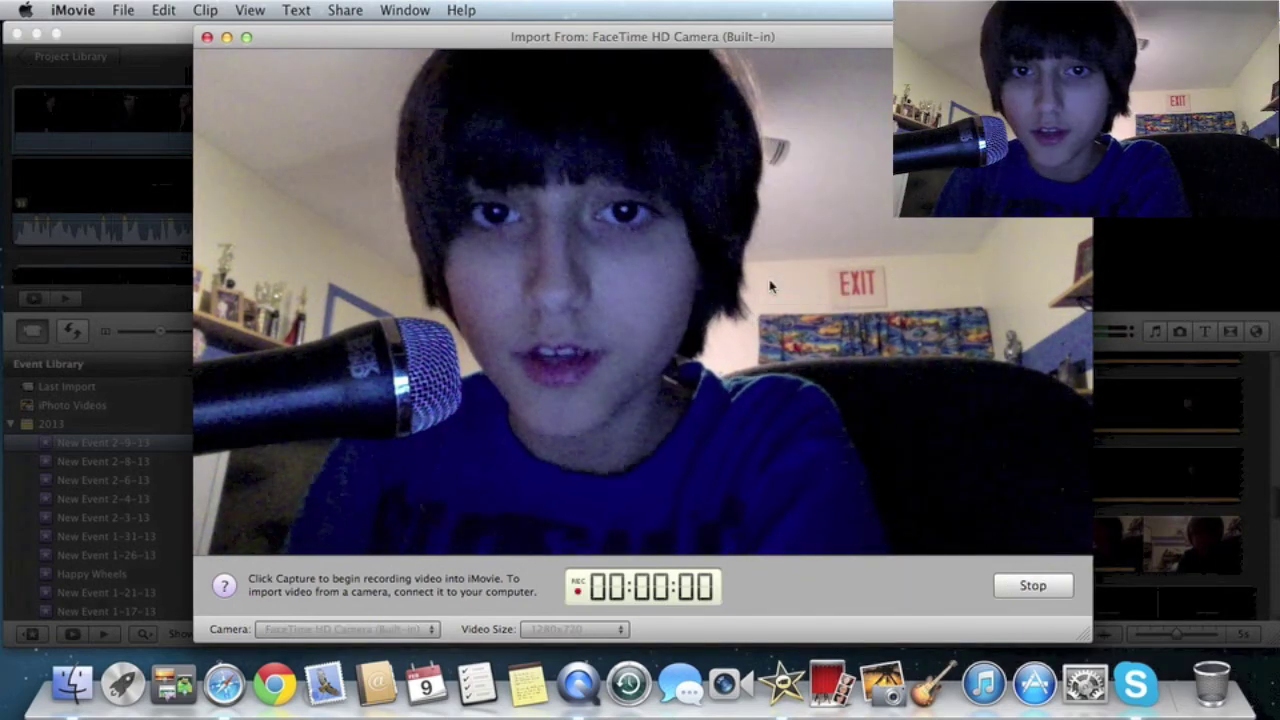